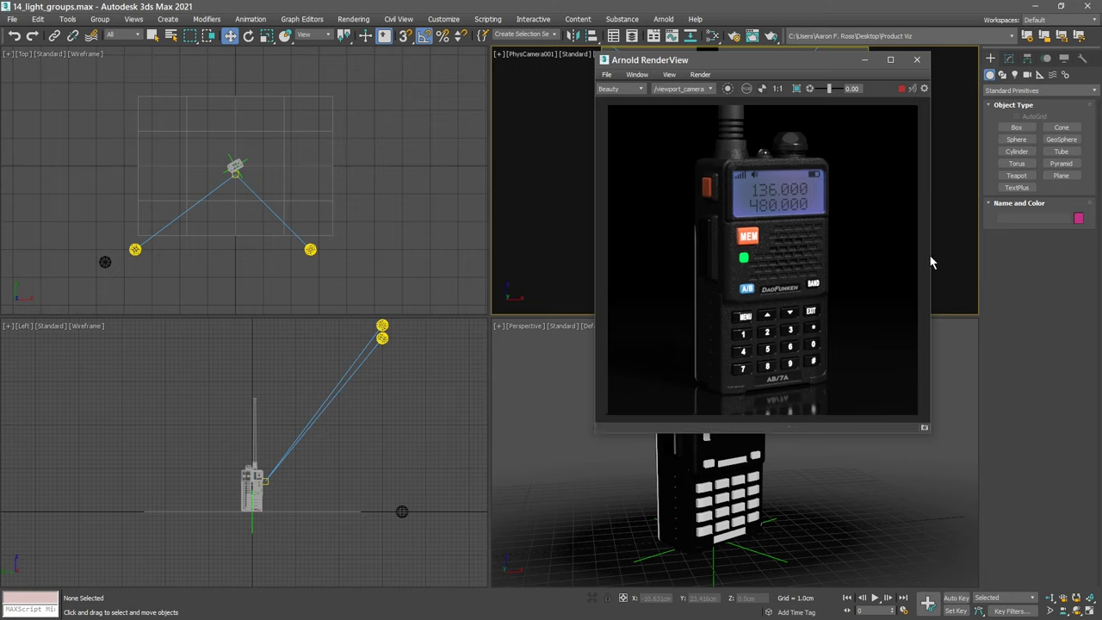
Snapshot the current render, then clone Key Spot in the Top view as 'Rim Spot 001'.
left_click(924, 426)
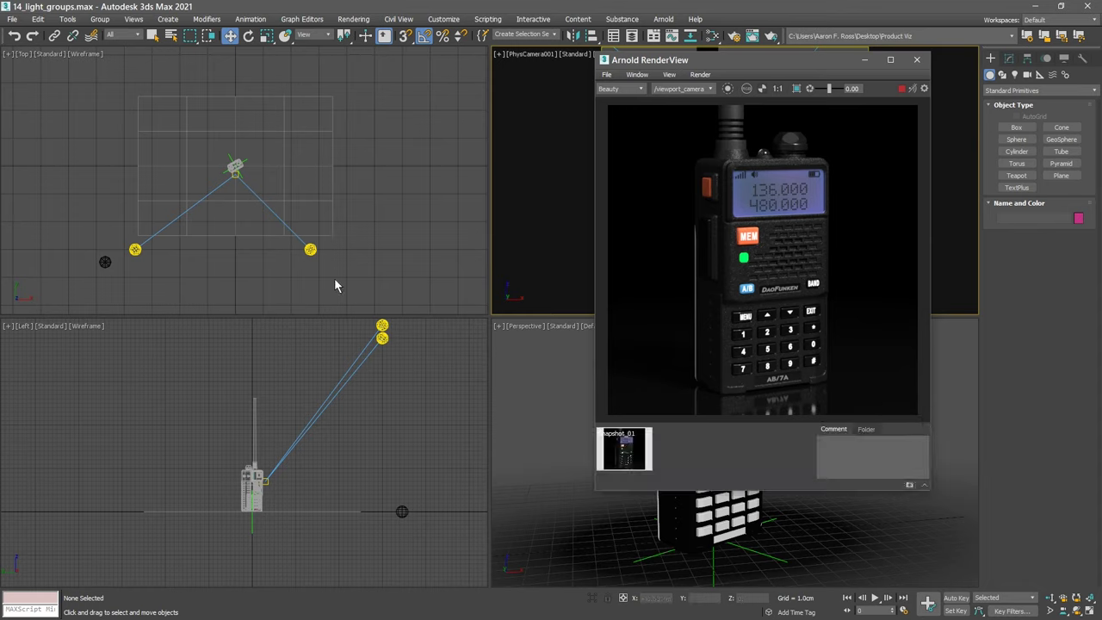
left_click(310, 249)
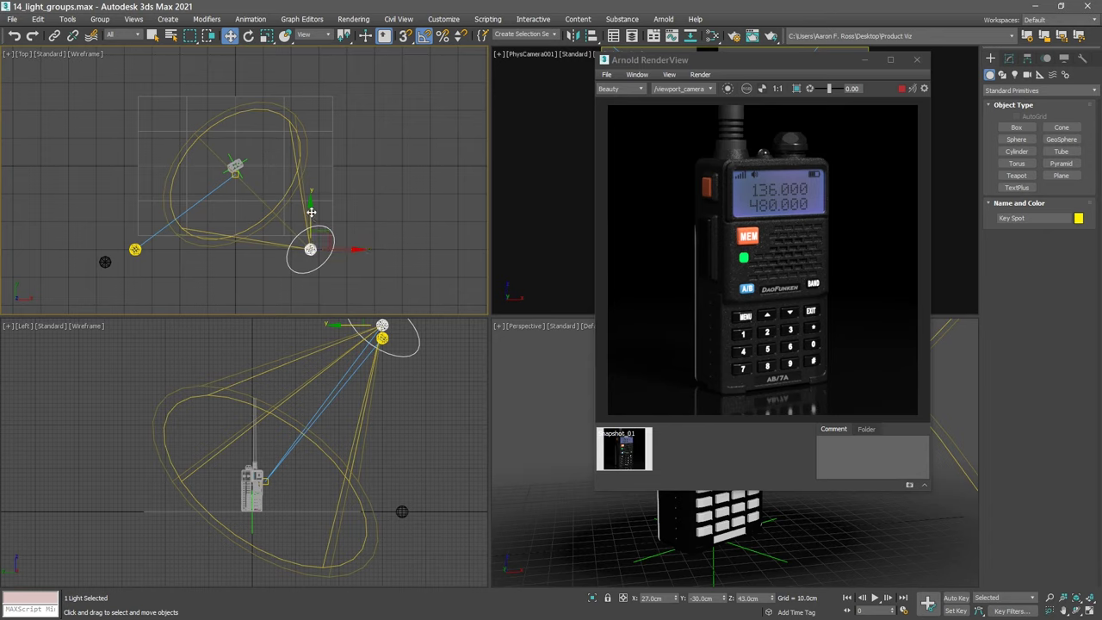
mouse_move(310, 211)
left_mouse_down("shift")
mouse_move(308, 47)
mouse_move(297, 47)
left_mouse_up("shift")
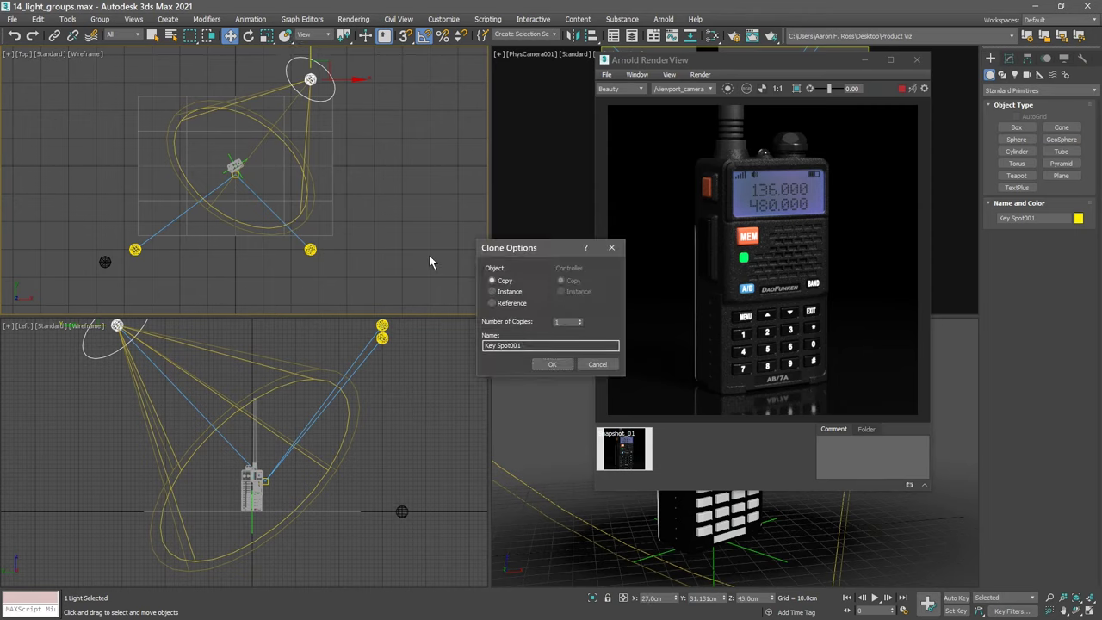
left_click(529, 345)
left_click_drag(530, 345, 452, 352)
type("Rim Spot 001")
left_click(547, 364)
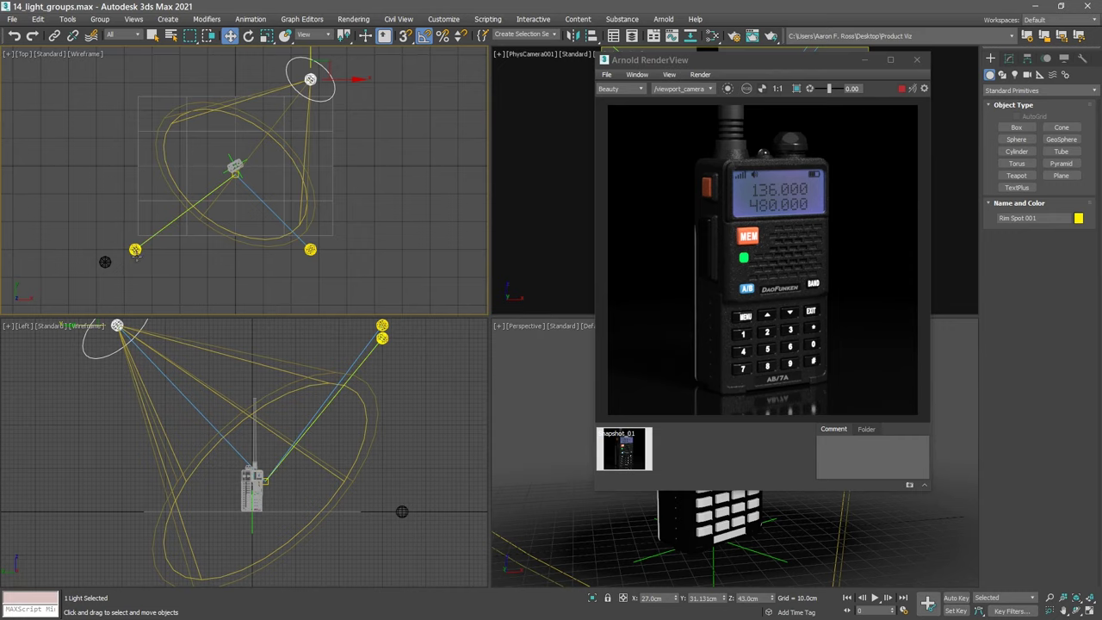
Turn off the Fill Disc and Key Spot lights and restart the live render.
left_click(135, 250)
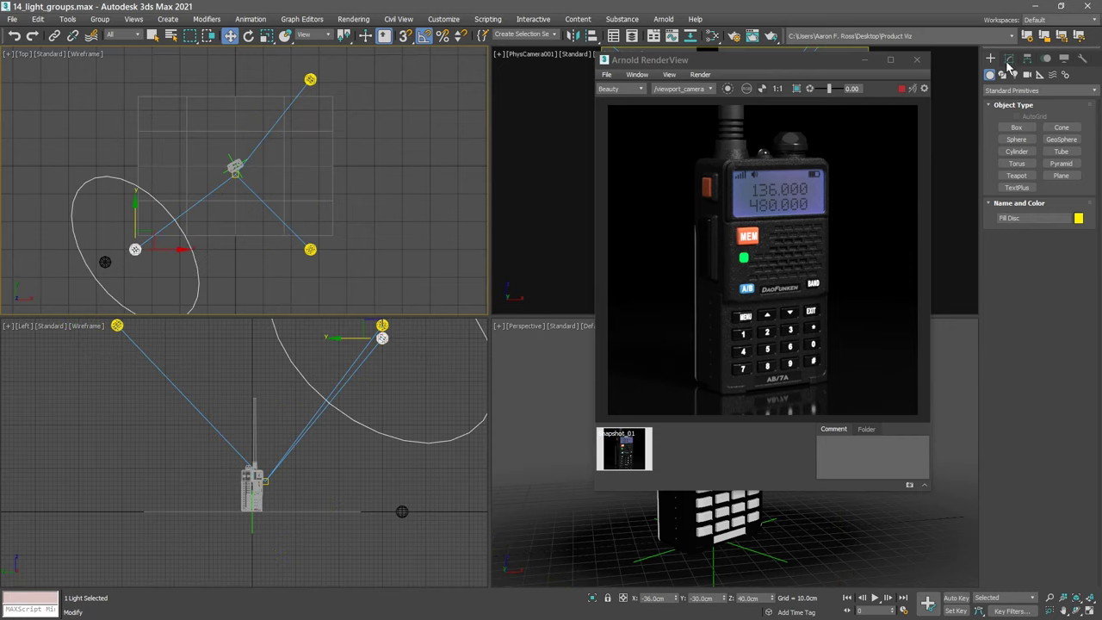
left_click(1008, 58)
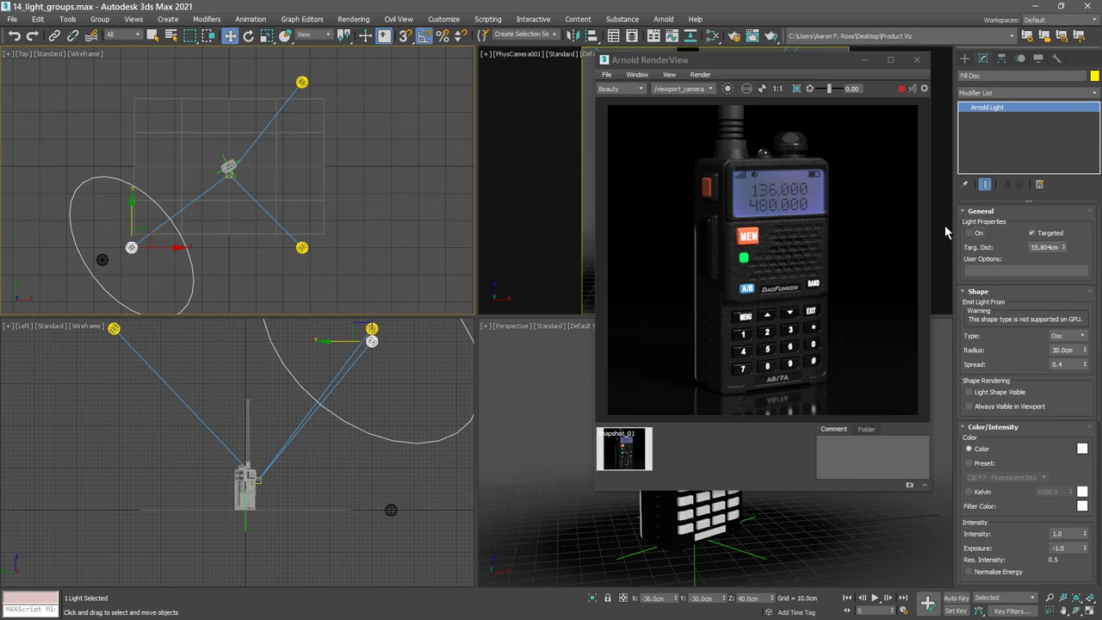
left_click(301, 247)
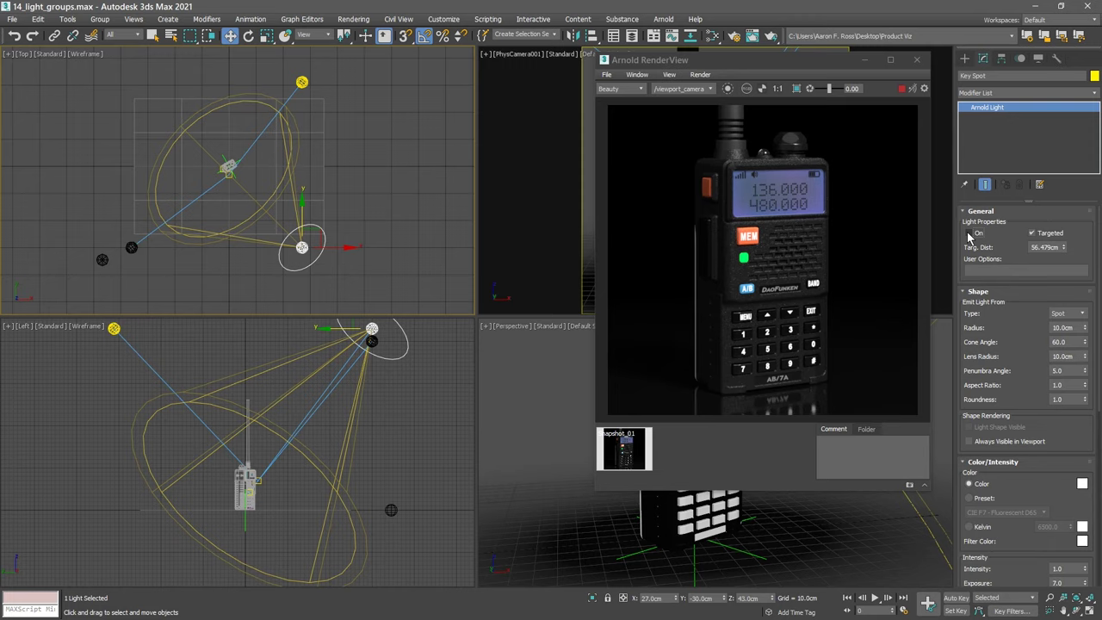
left_click(914, 90)
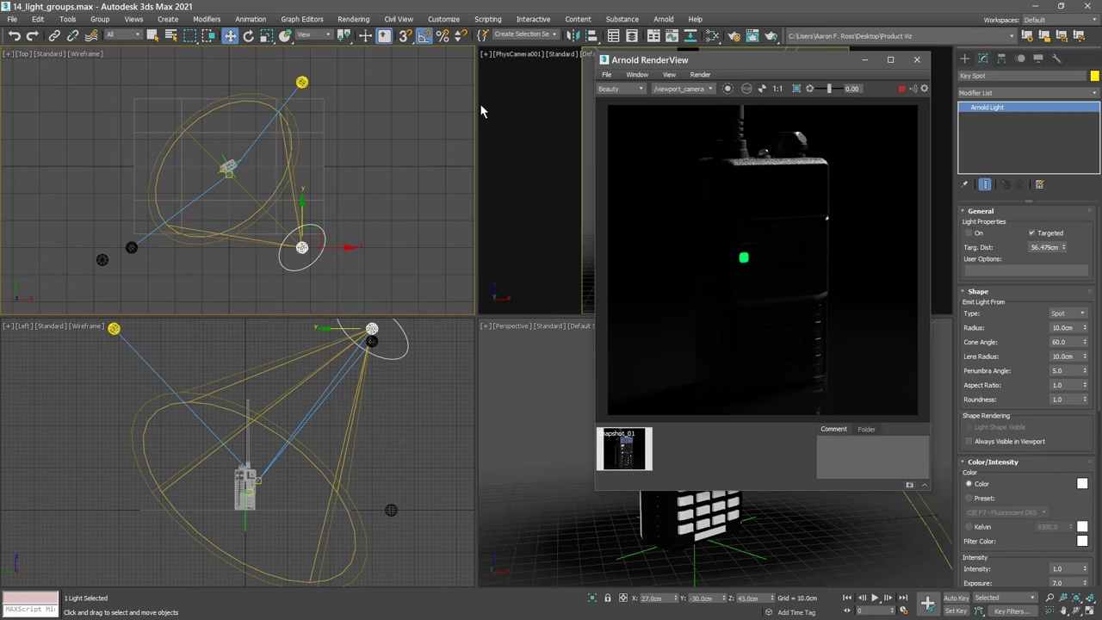
Lower Rim Spot 001 in the Left view.
left_click(301, 81)
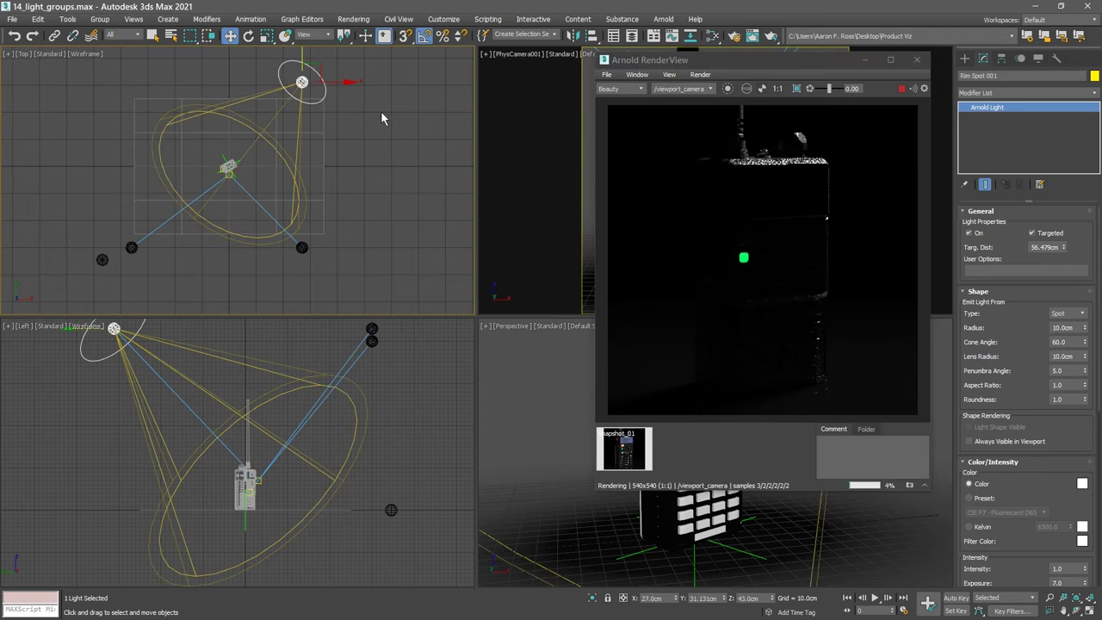
middle_click_drag(91, 394, 94, 432)
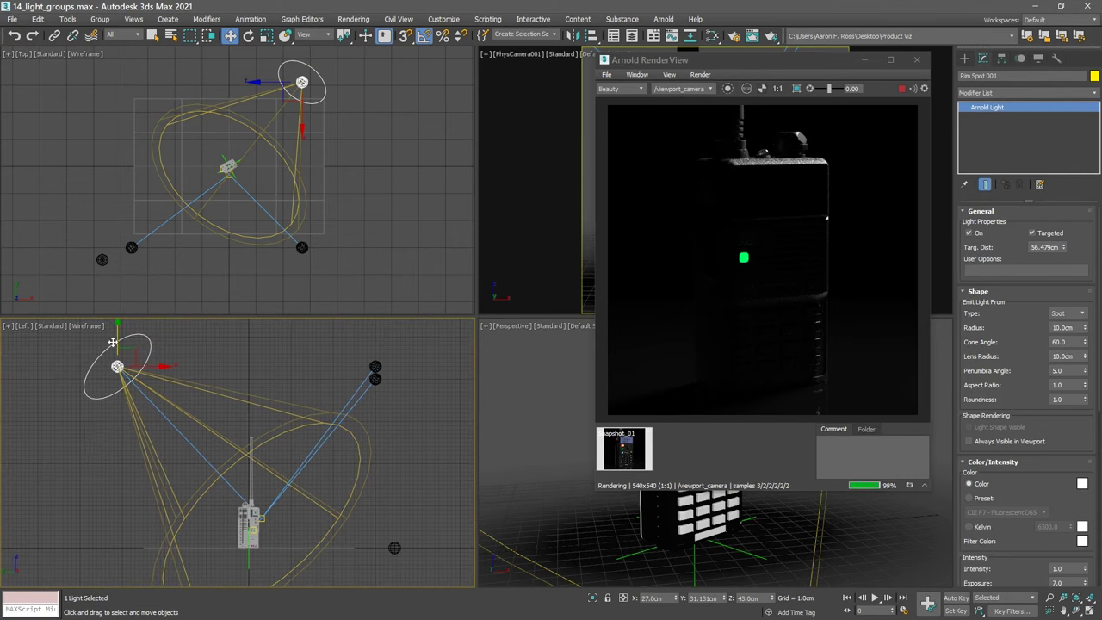
left_click_drag(116, 334, 116, 408)
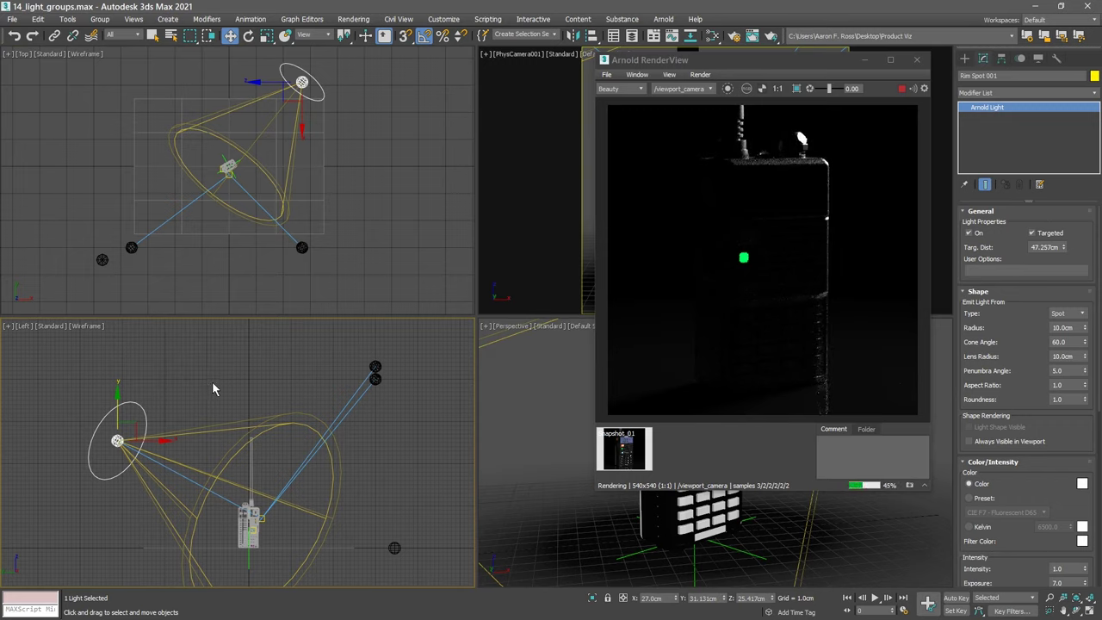
Enter Rim Spot 001's position as X 34, Y 54, Z 20 cm.
left_click(656, 599)
type("34")
key("Tab")
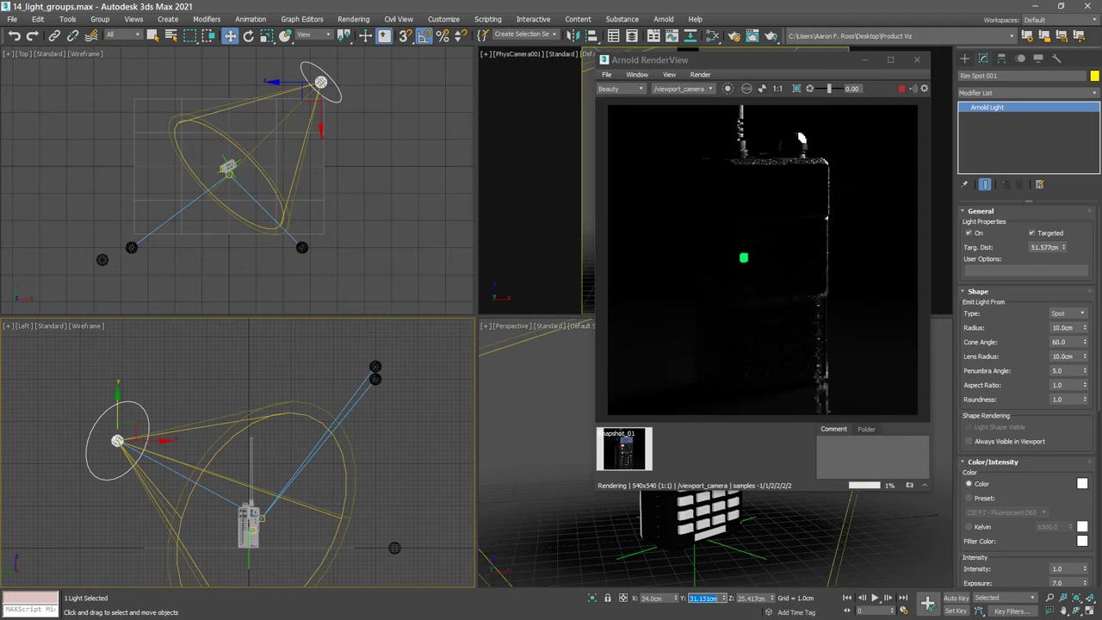
key("BackSpace")
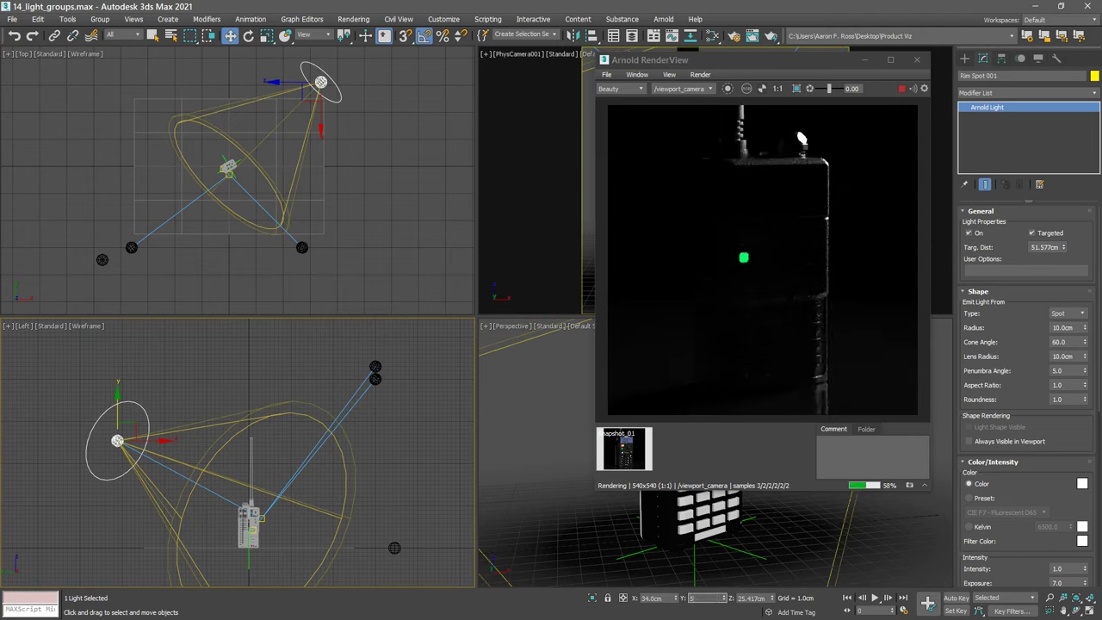
type("54")
key("Tab")
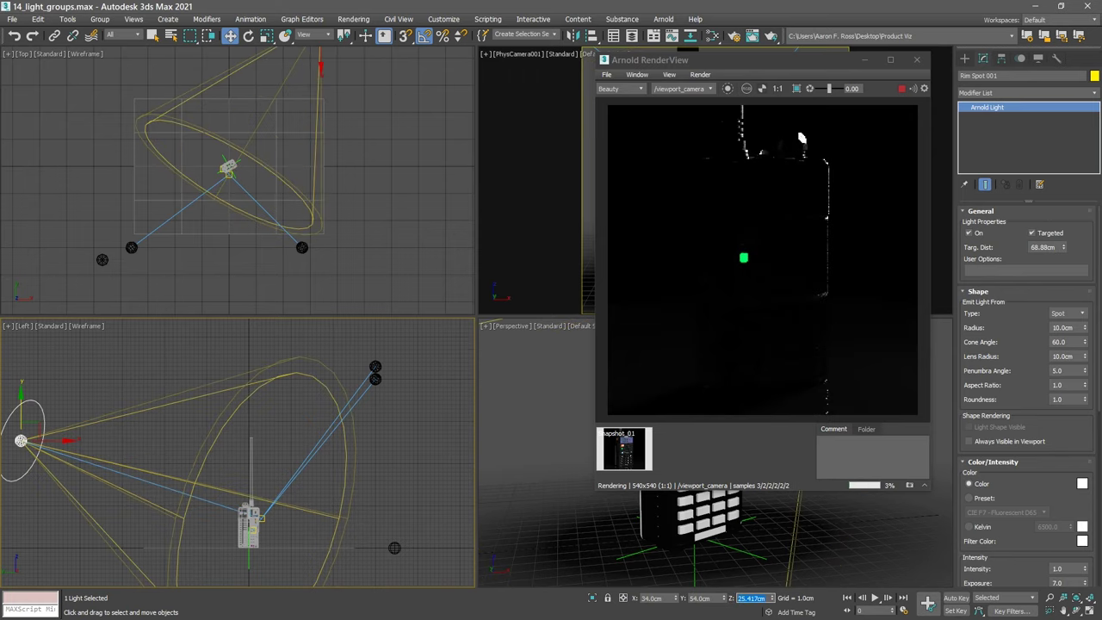
type("20")
key("Return")
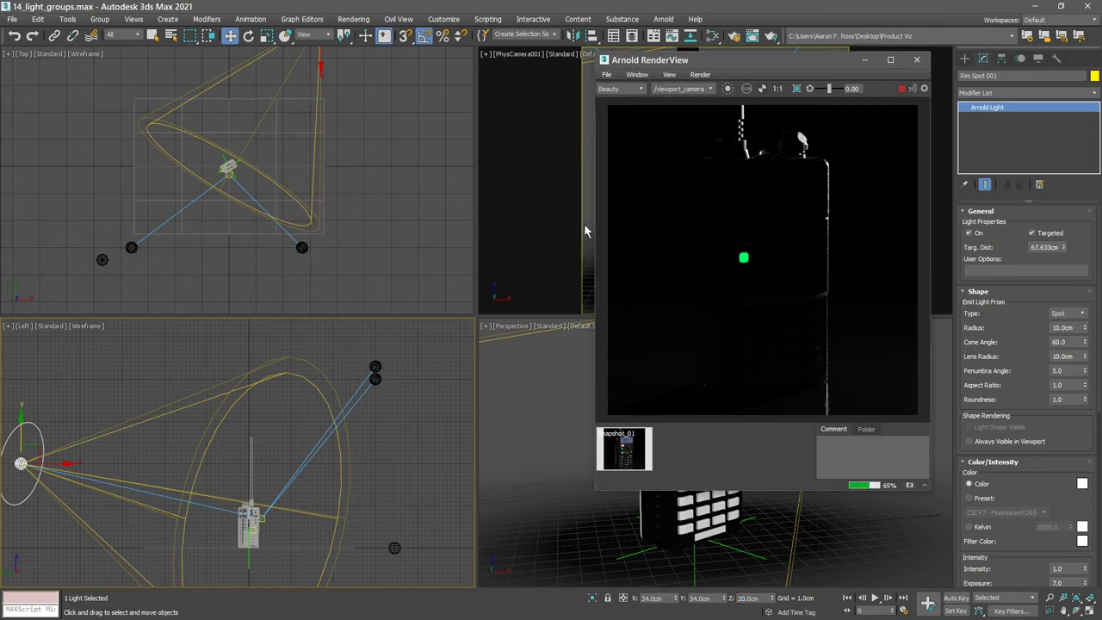
Copy Rim Spot 001 across to the radio's left side as Rim Spot 002 and refresh the live render.
middle_click_drag(371, 96, 365, 192)
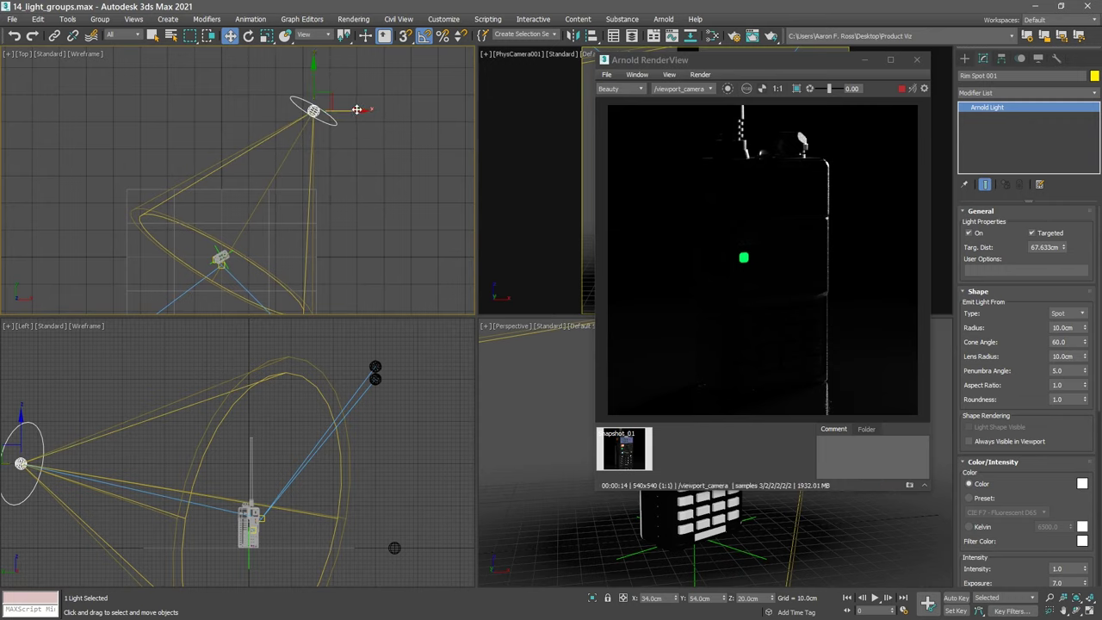
mouse_move(353, 110)
left_mouse_down()
mouse_move(172, 113)
mouse_move(181, 116)
left_mouse_up()
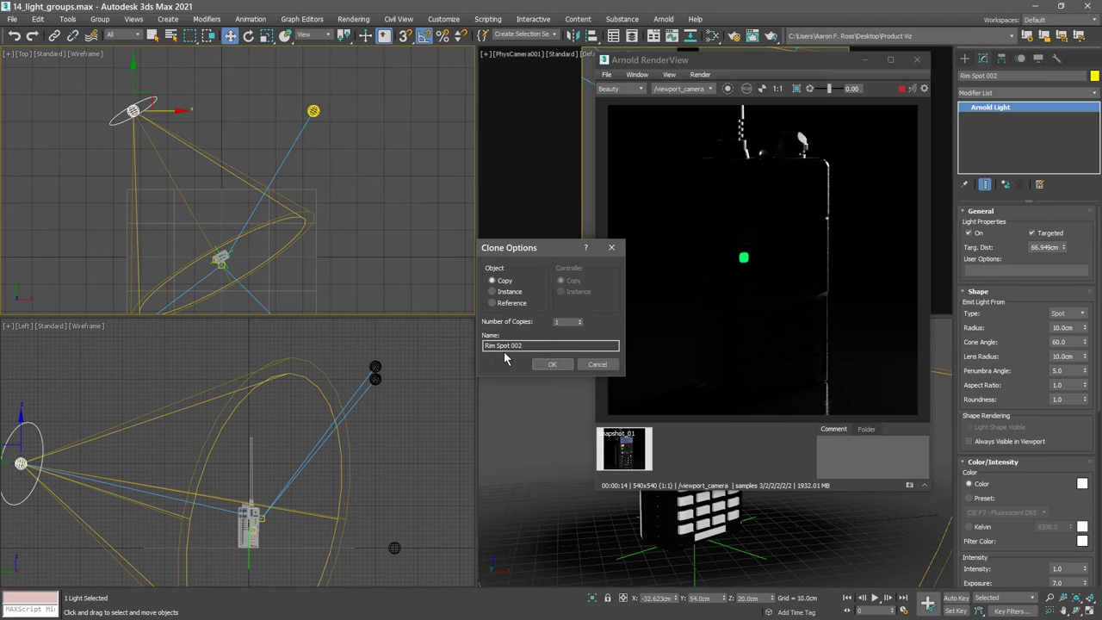
left_click(551, 364)
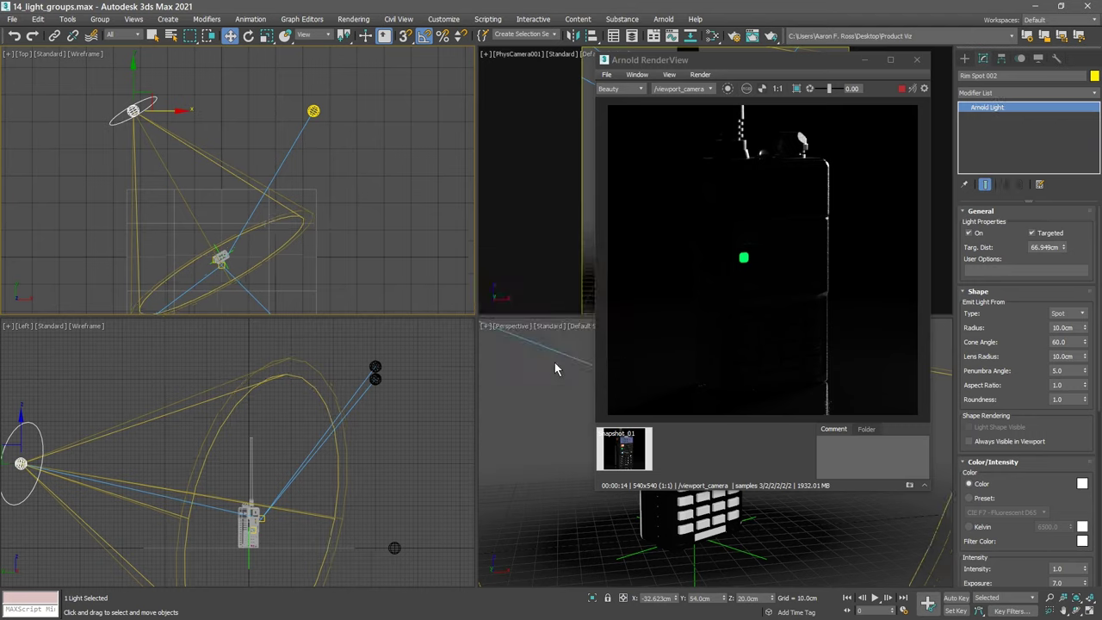
left_click(913, 89)
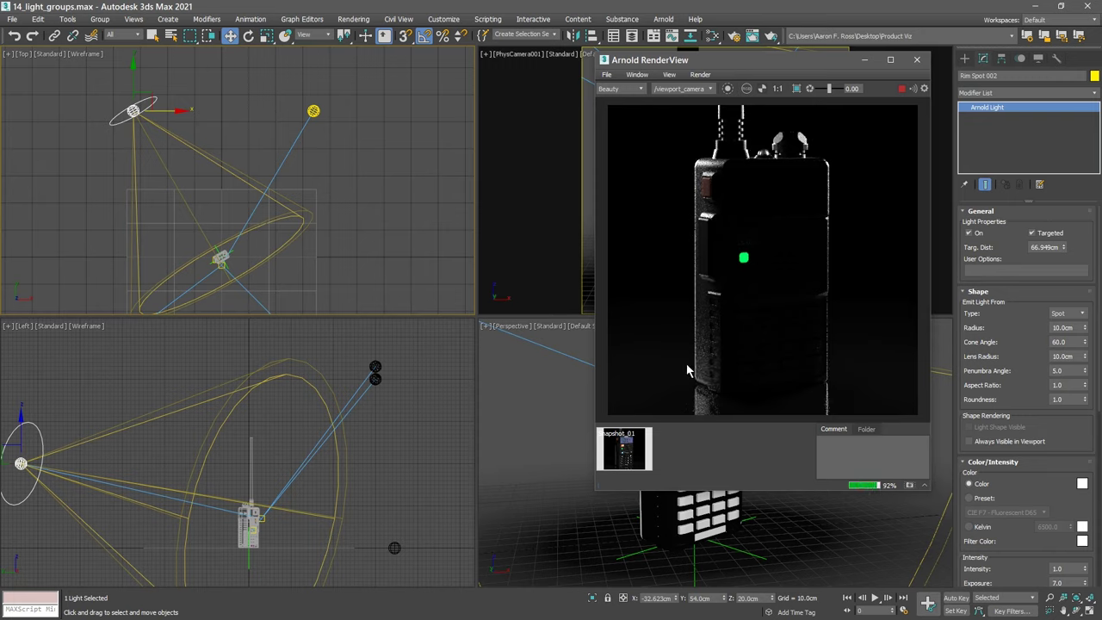
Move Rim Spot 002 to X -50 and Z 13 cm, then snapshot the render.
left_click(670, 598)
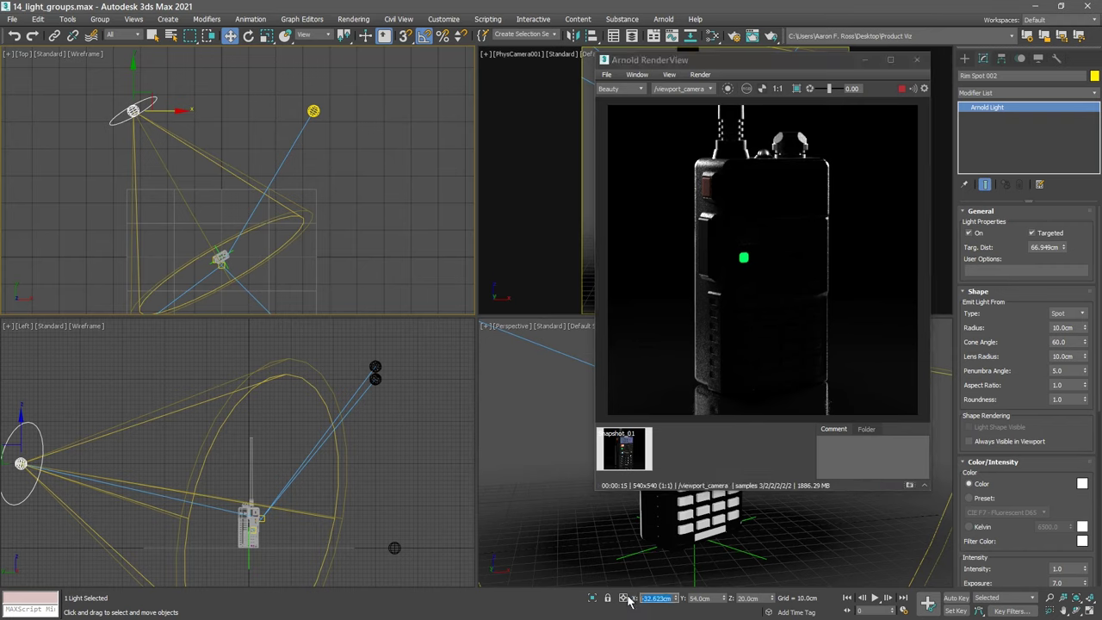
type("-50")
key("Tab")
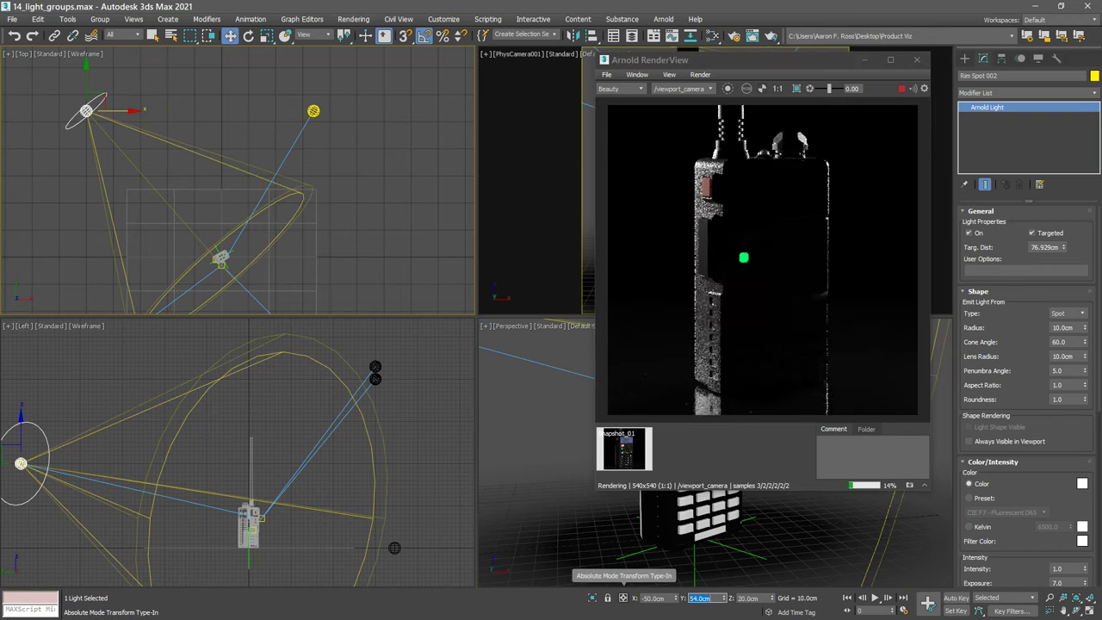
key("Tab")
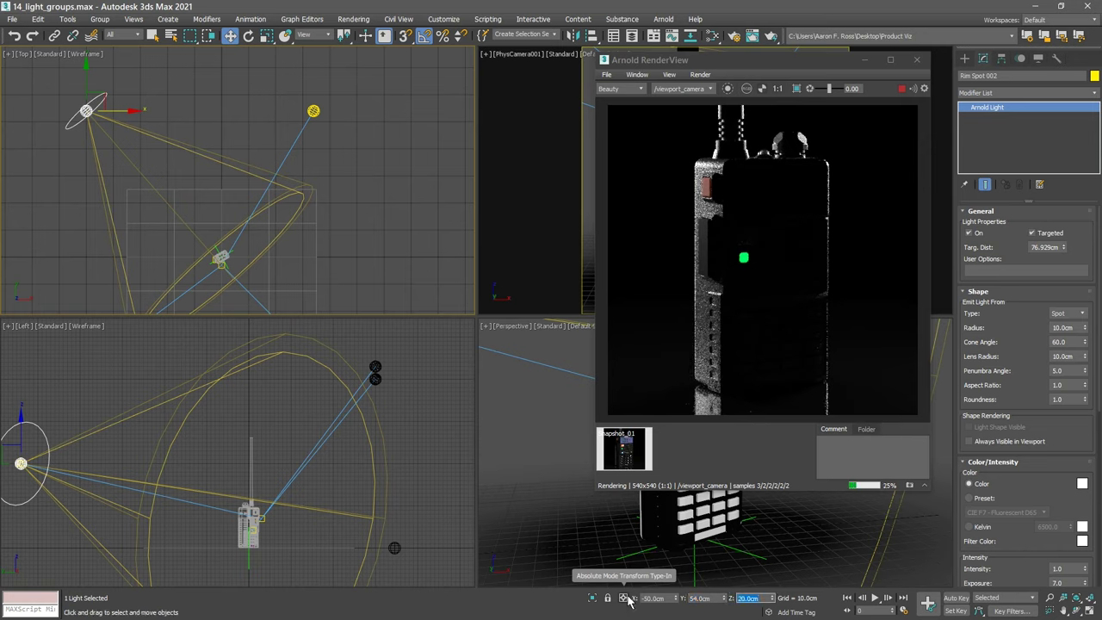
type("13")
key("Return")
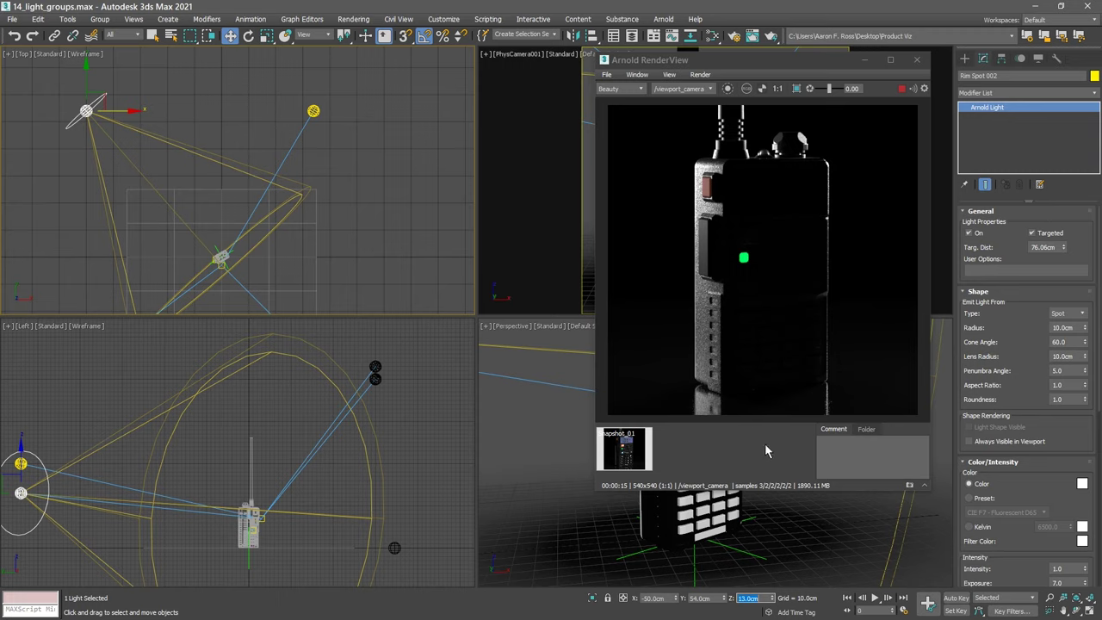
left_click(909, 486)
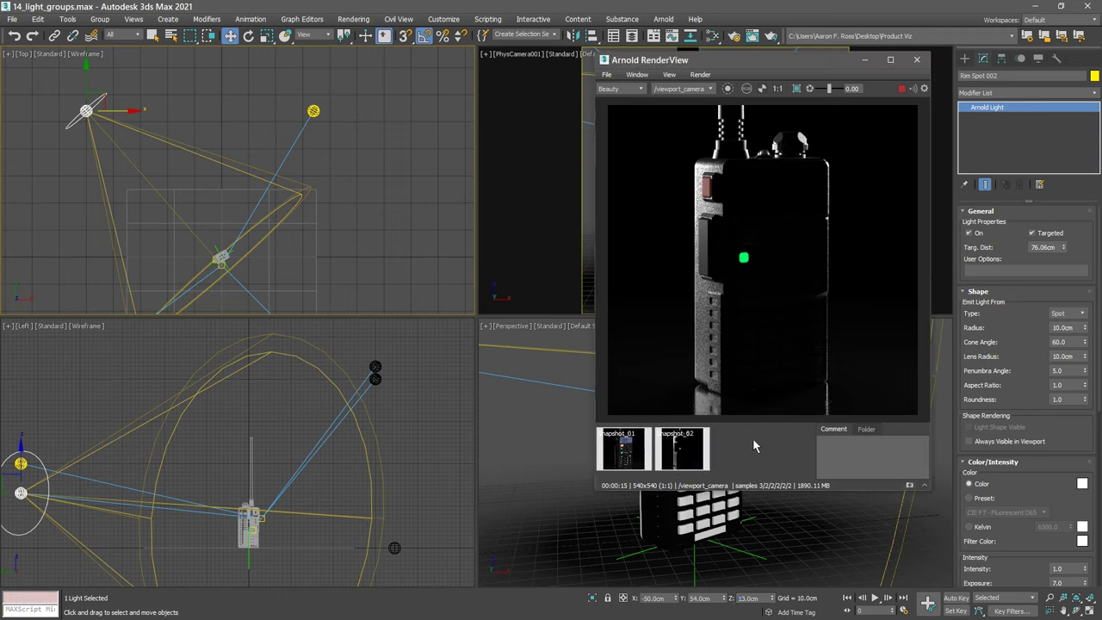
Compare snapshot_01 against snapshot_02, then return to the live render.
left_click(630, 447)
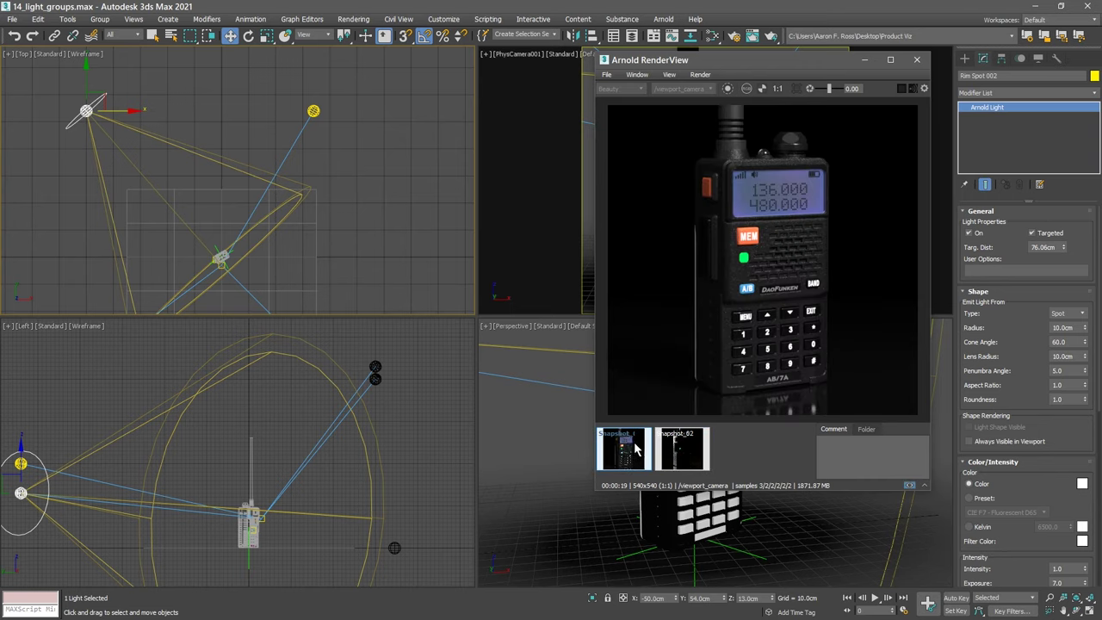
left_click(683, 454)
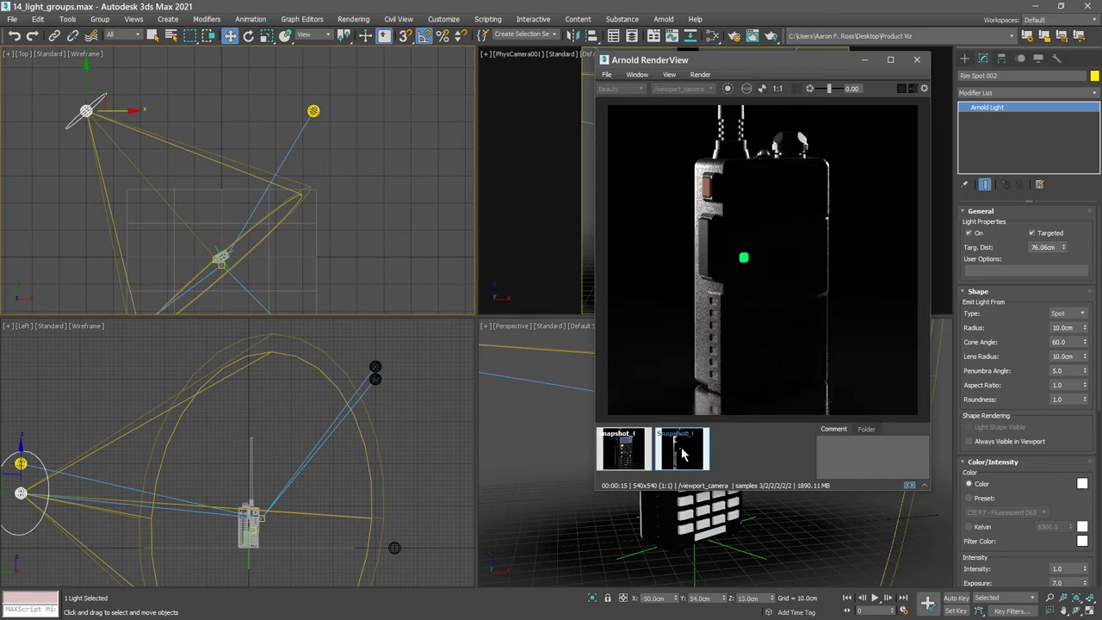
left_click(908, 485)
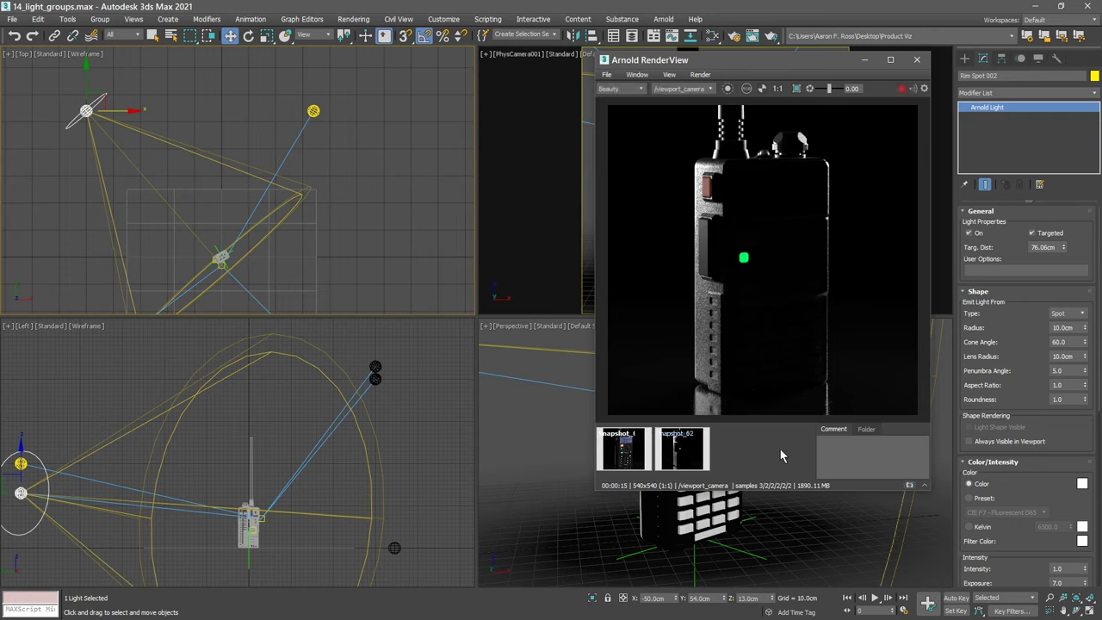
left_click(375, 365)
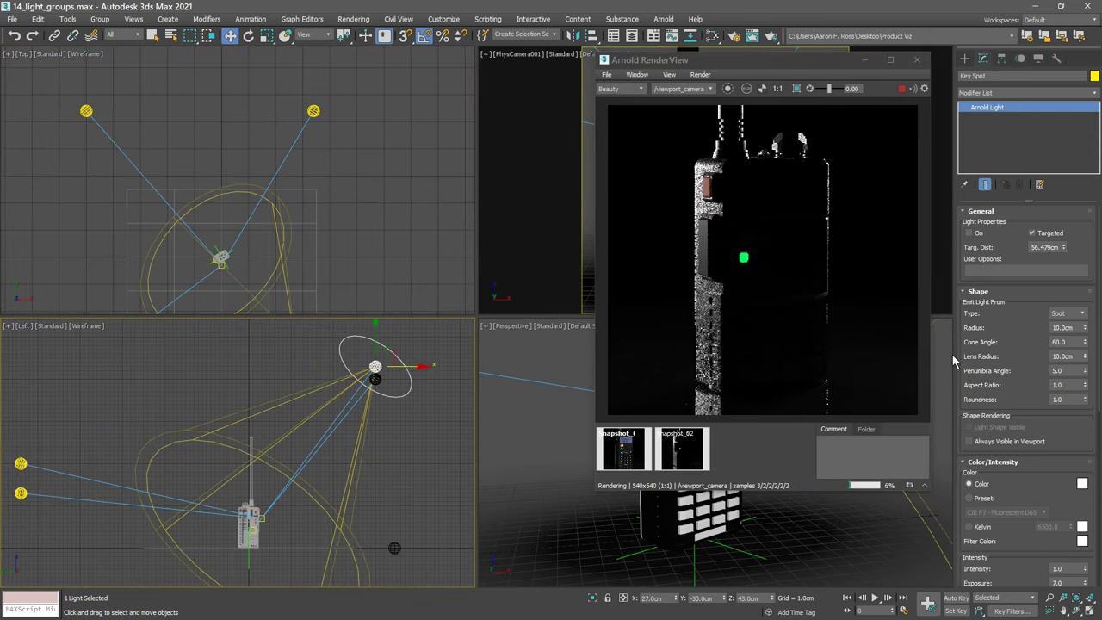
Turn Key Spot and Fill Disc back on.
left_click(970, 234)
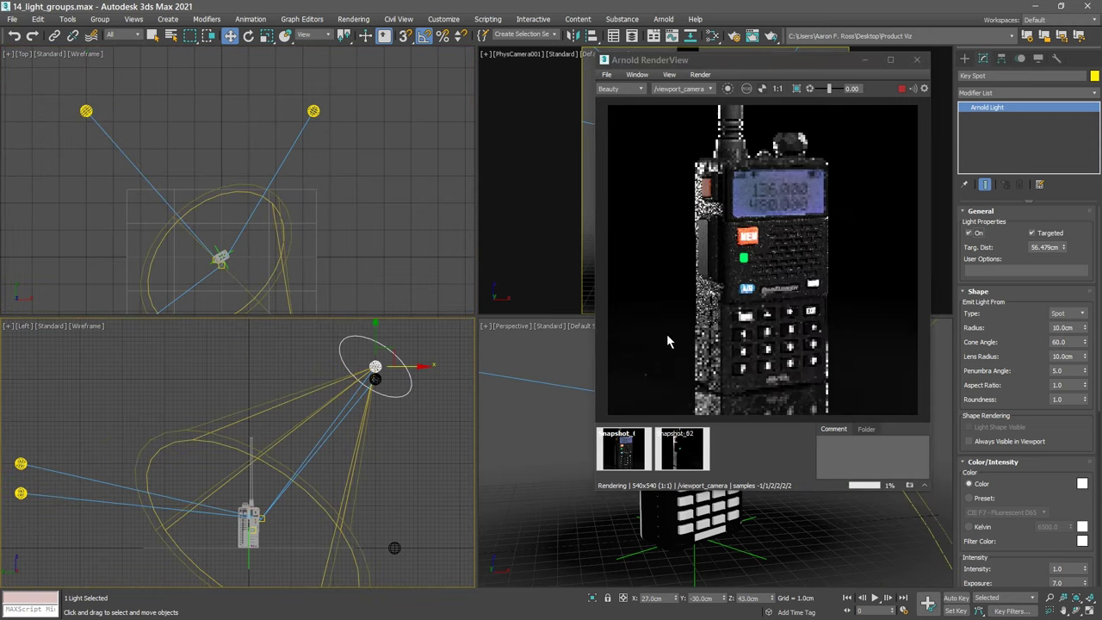
left_click(412, 395)
left_click(375, 379)
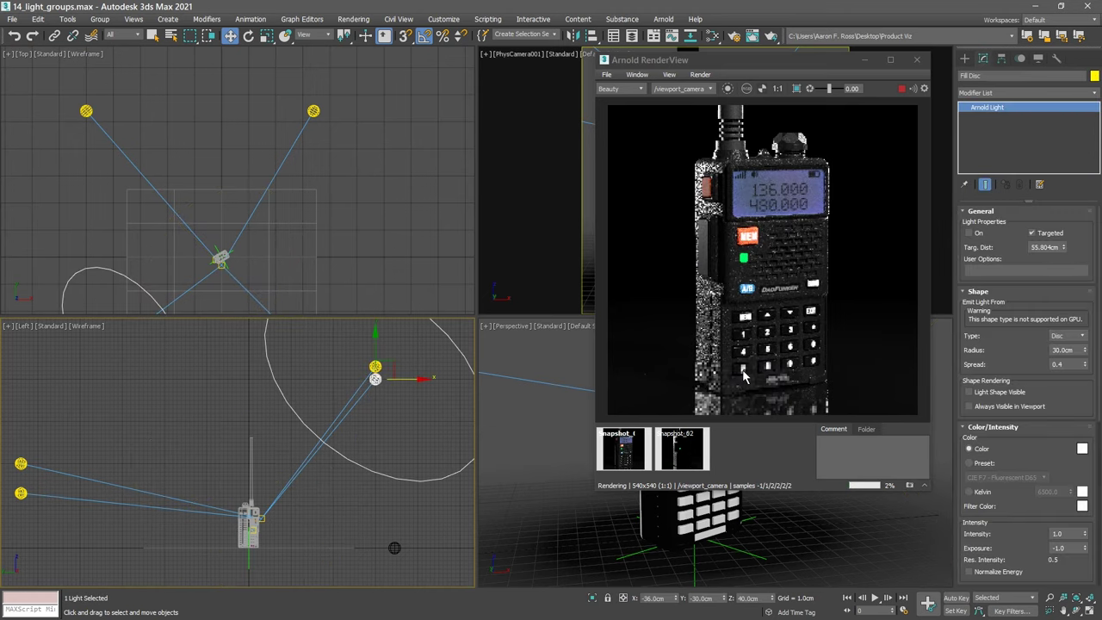
left_click(970, 234)
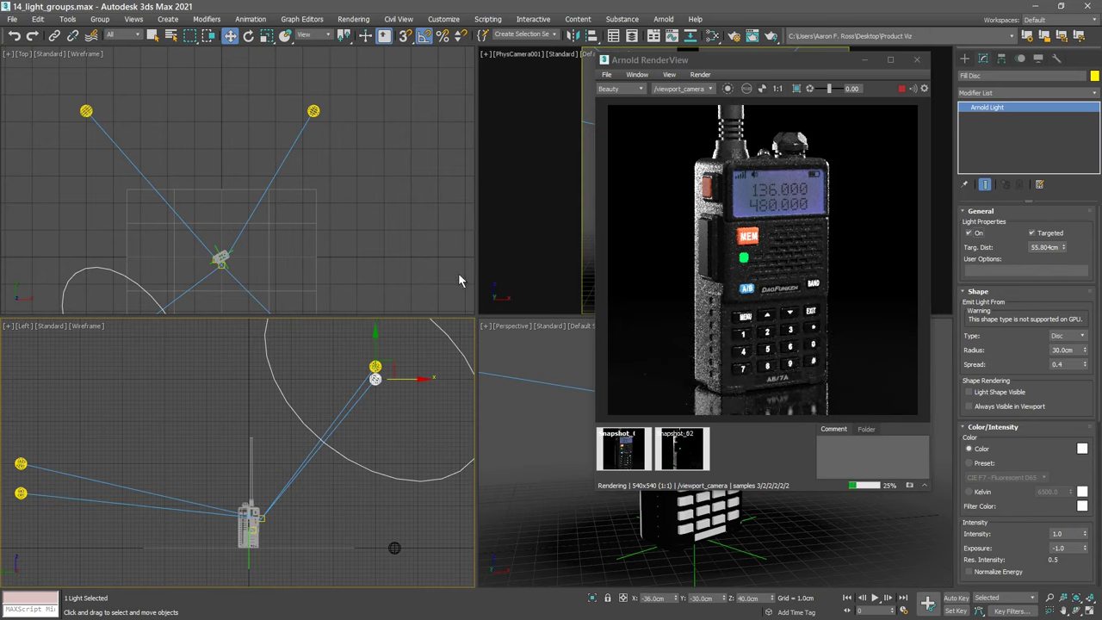
Set Exposure to 5 on both Rim Spot 001 and Rim Spot 002.
left_click(313, 111)
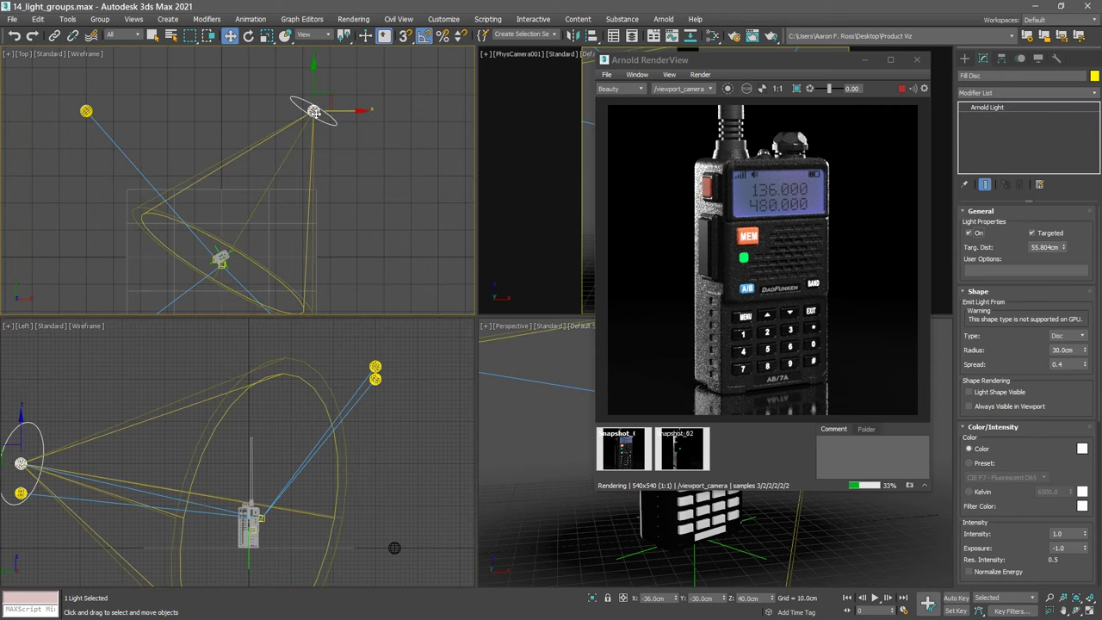
scroll(1021, 425, "down", 2)
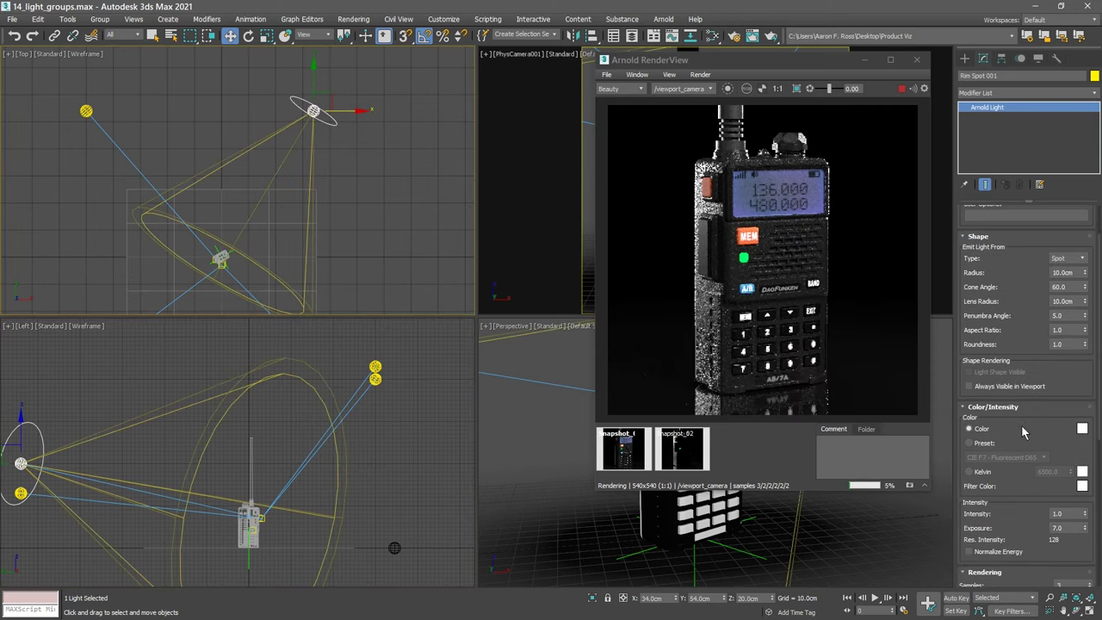
double_click(1056, 527)
type("5")
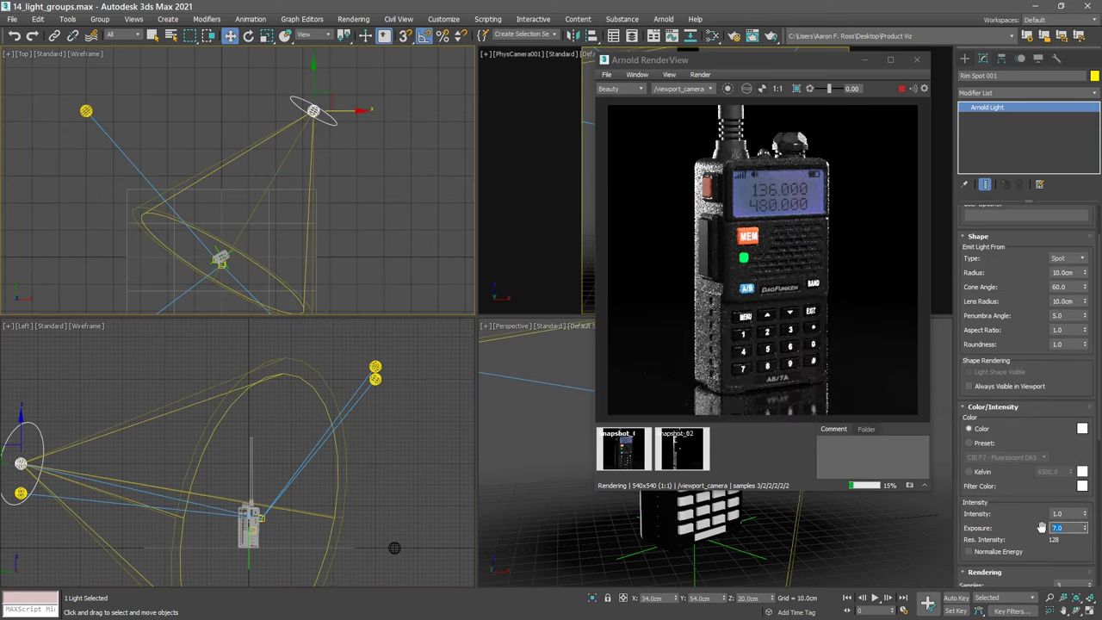
key("Return")
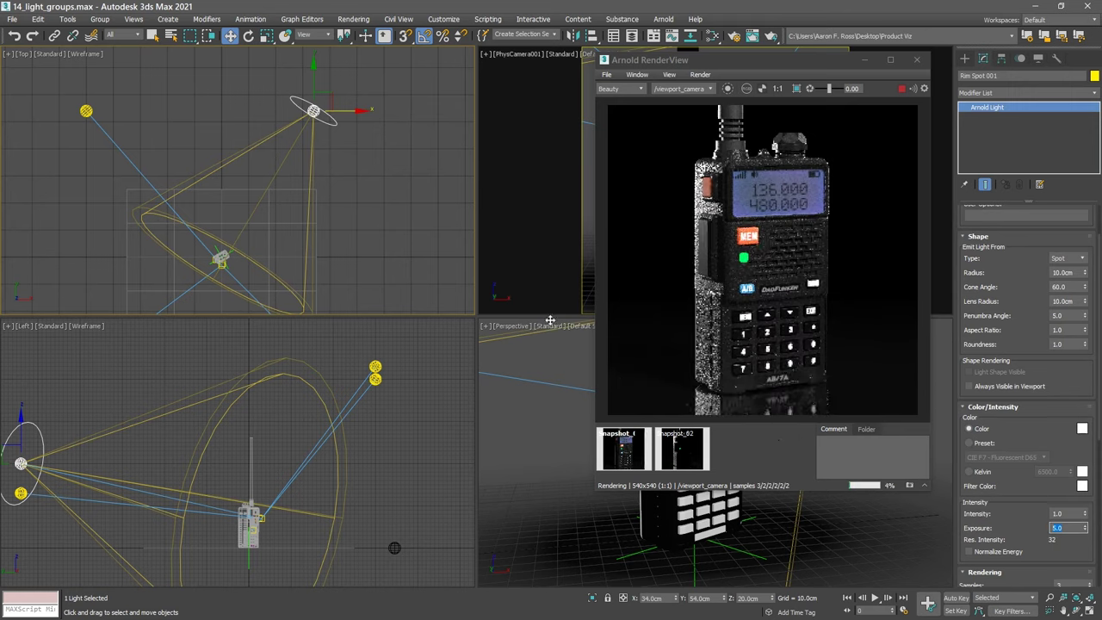
left_click(86, 110)
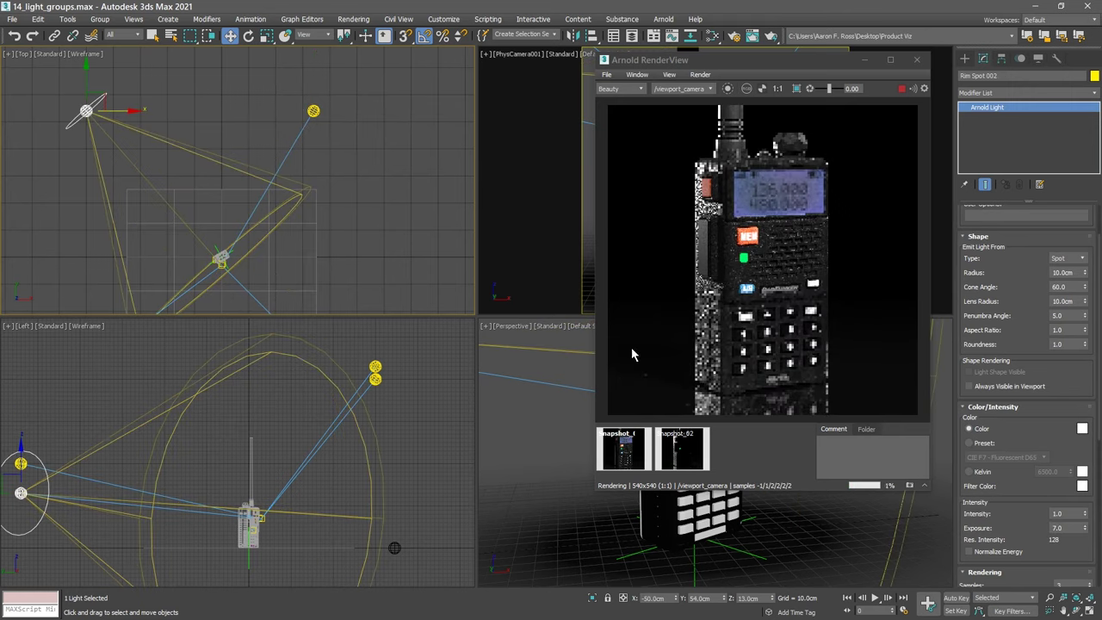
double_click(1056, 527)
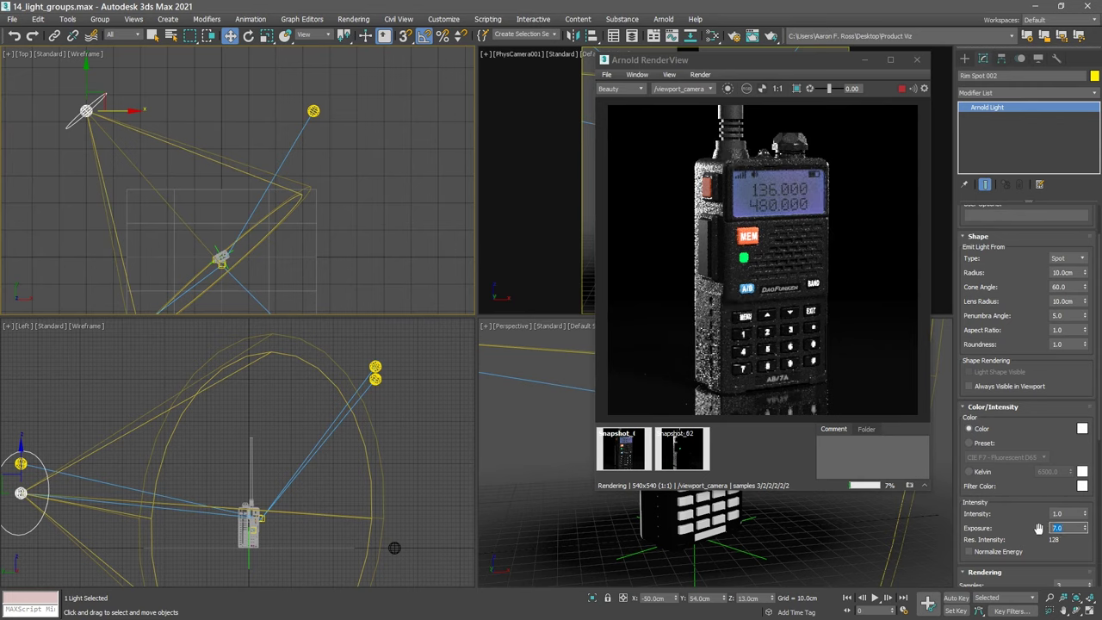
type("5")
key("Return")
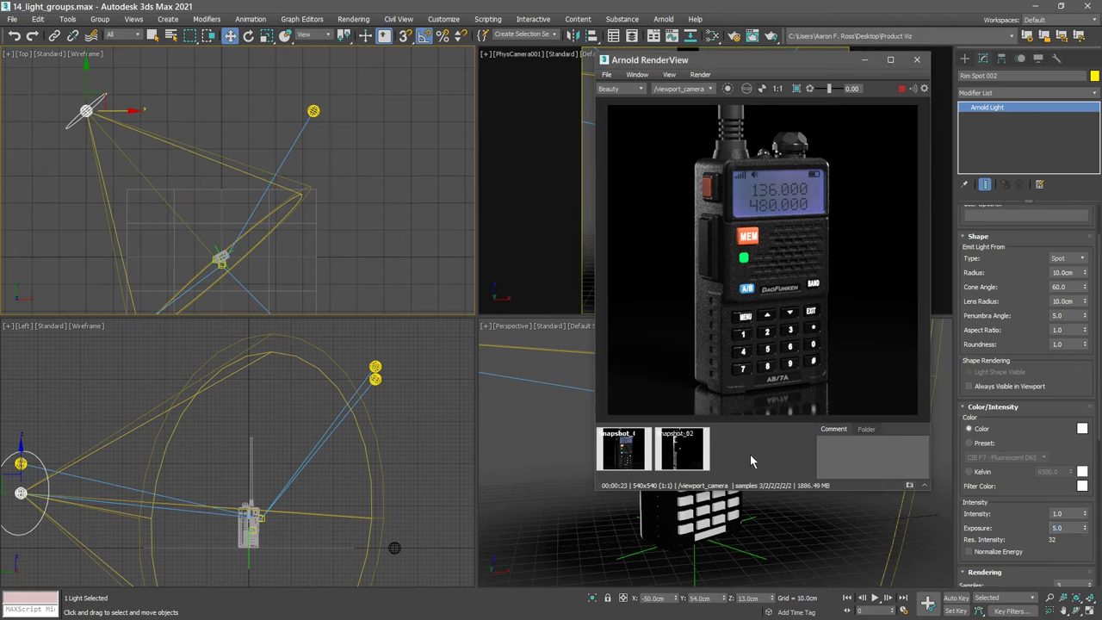
Store Snapshot_03 and flip between all three snapshots before returning to the live render.
left_click(907, 487)
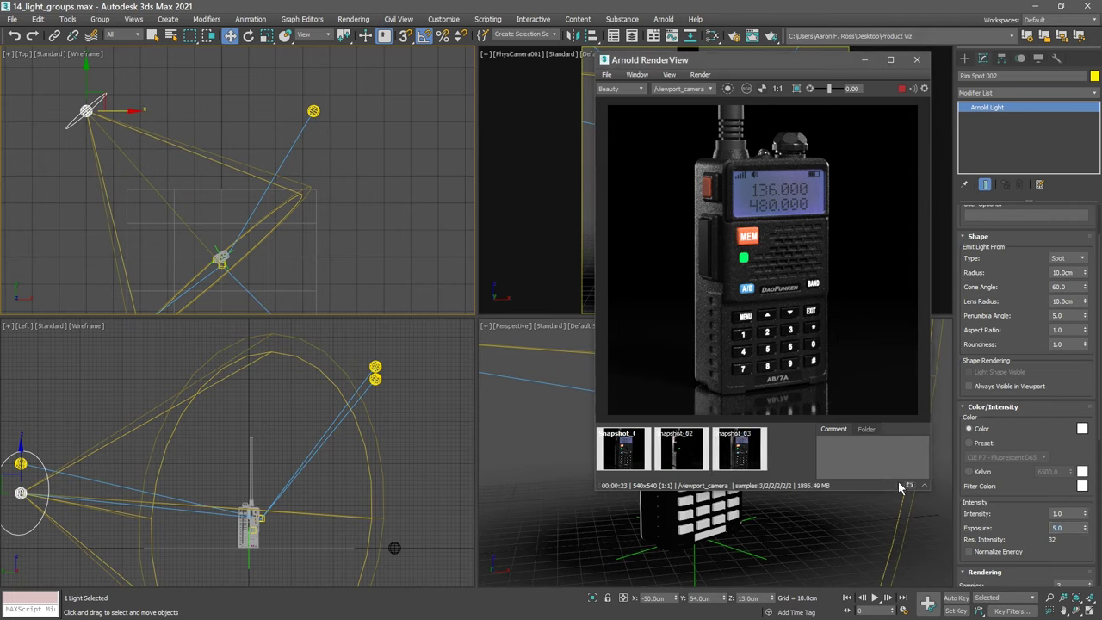
left_click(628, 453)
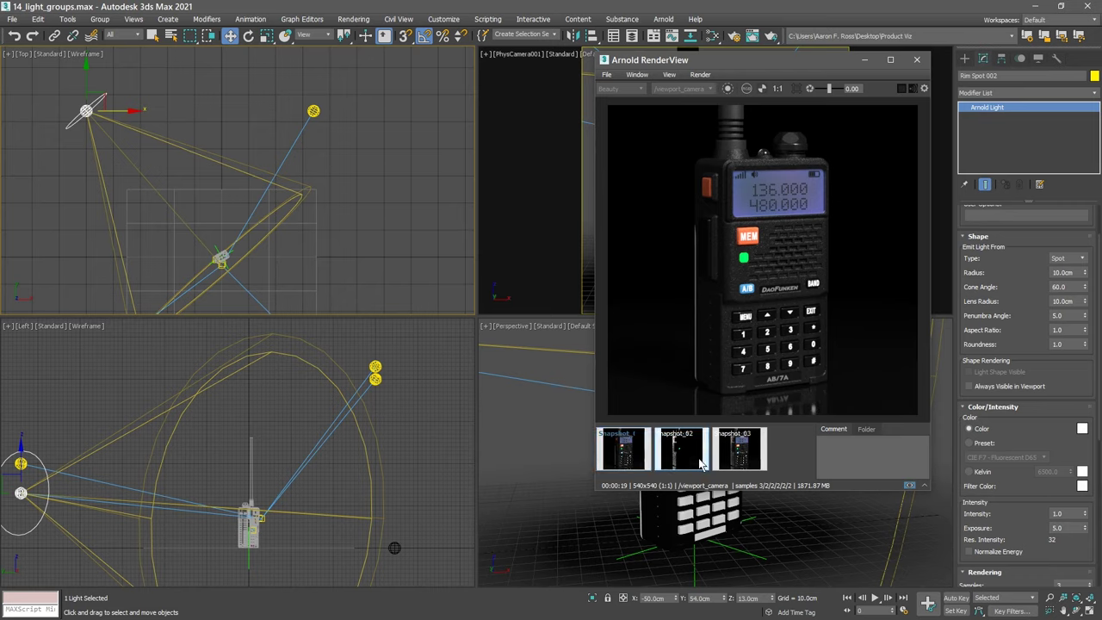
left_click(739, 456)
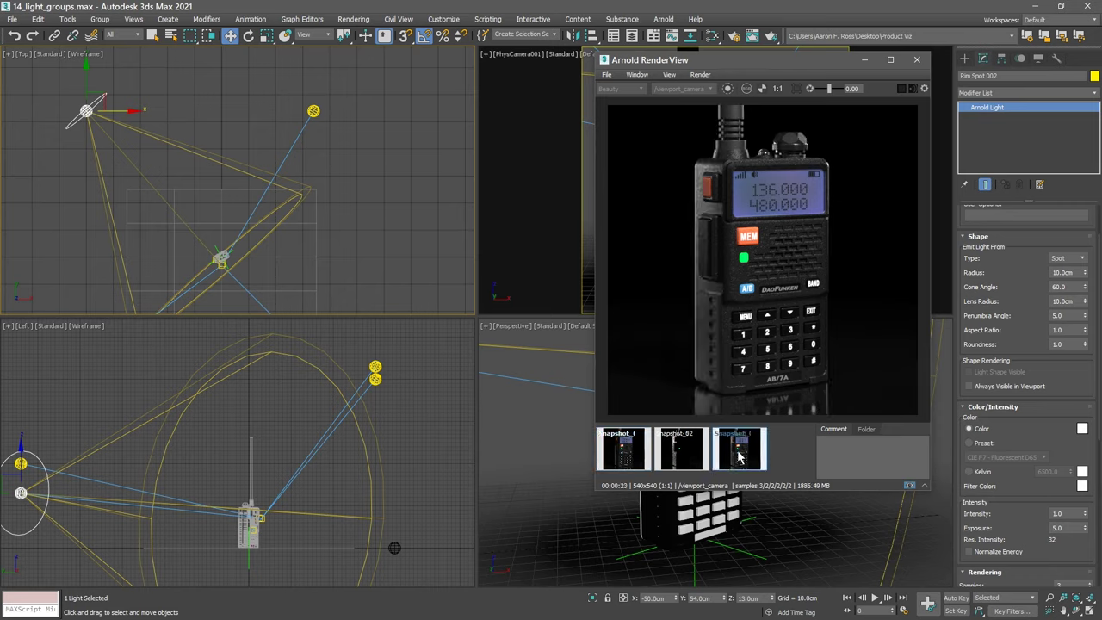
left_click(707, 455)
left_click(732, 455)
left_click(910, 486)
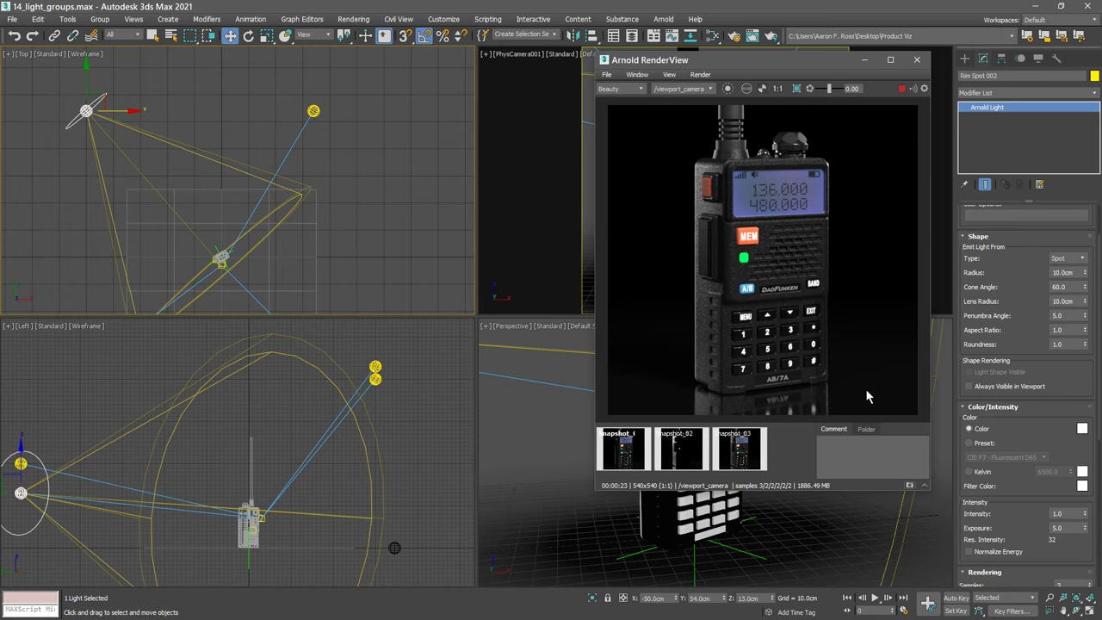
left_click(917, 61)
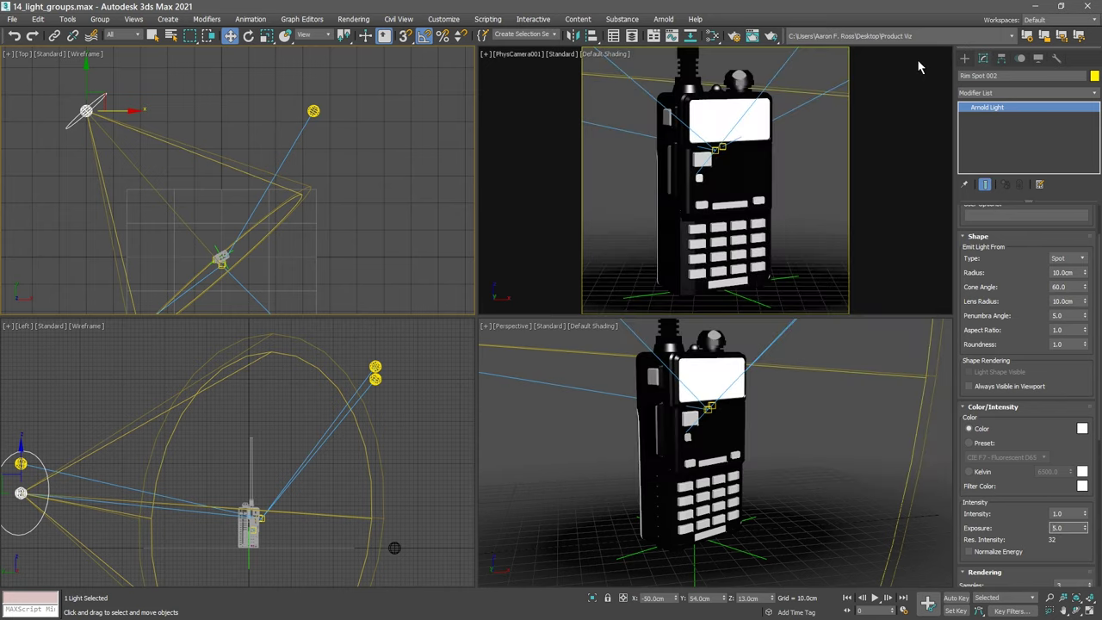
left_click(734, 37)
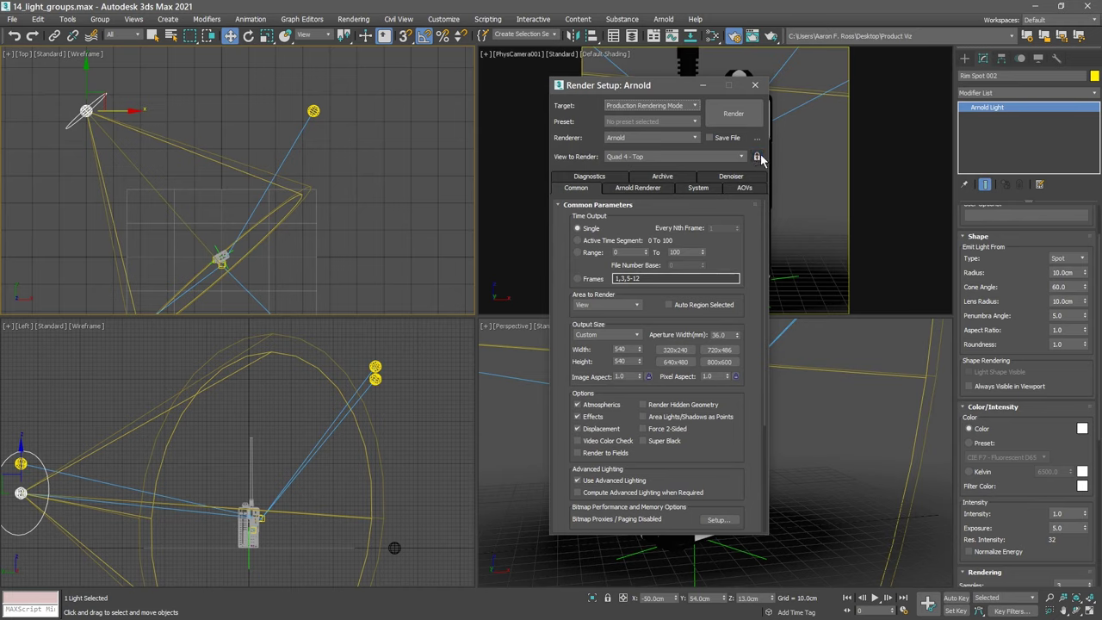
left_click(755, 84)
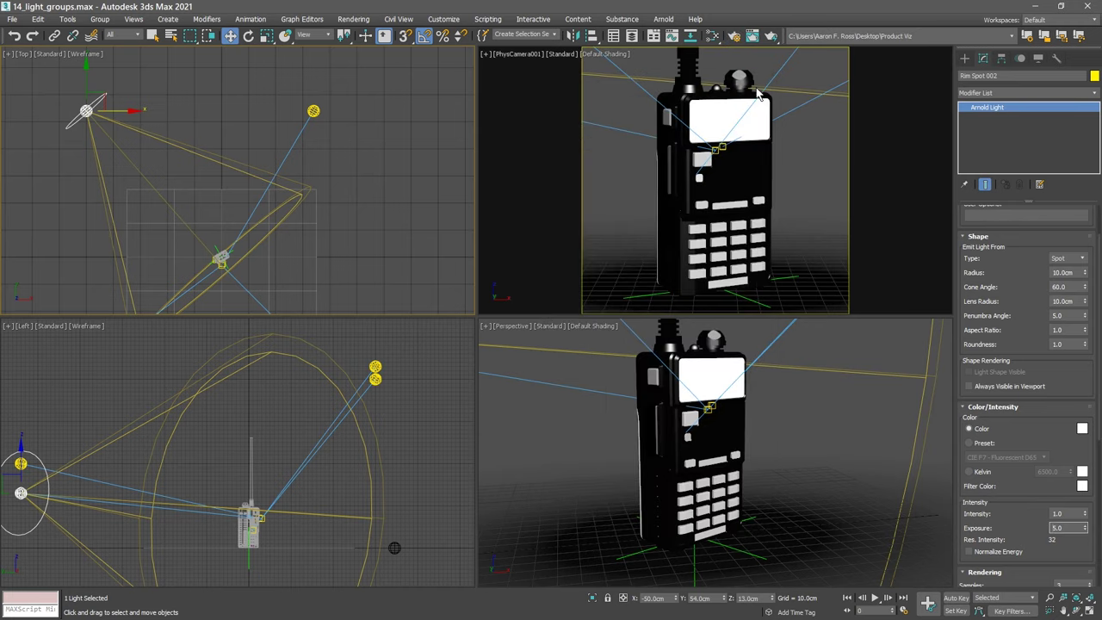
middle_click(539, 417)
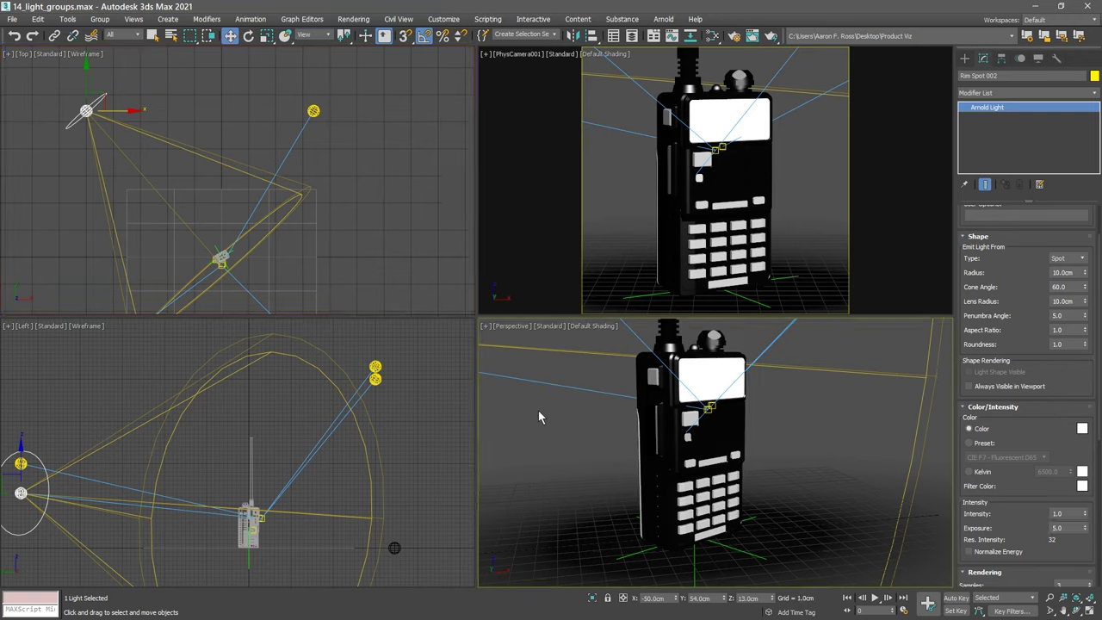
left_click(664, 19)
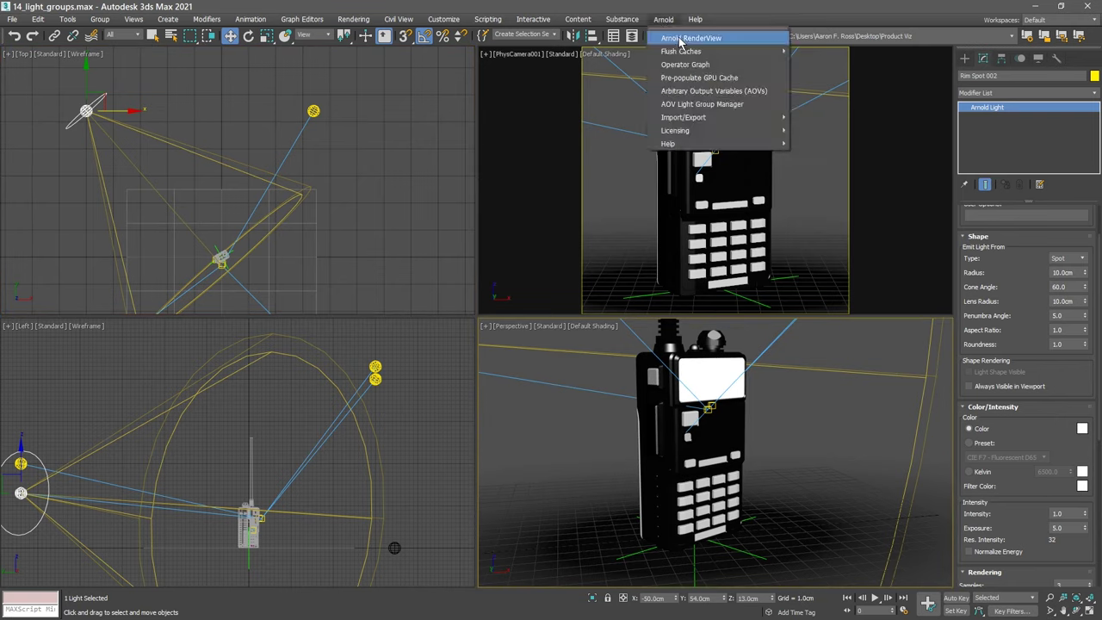
left_click(747, 43)
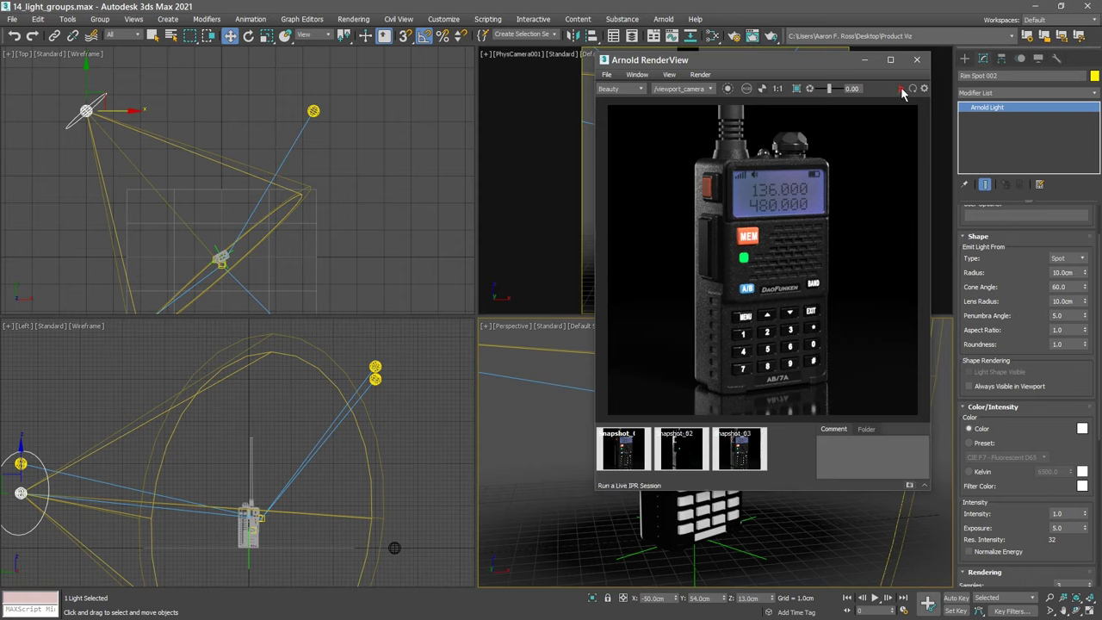
Start the Arnold IPR render, then open the Layer Explorer.
left_click(901, 89)
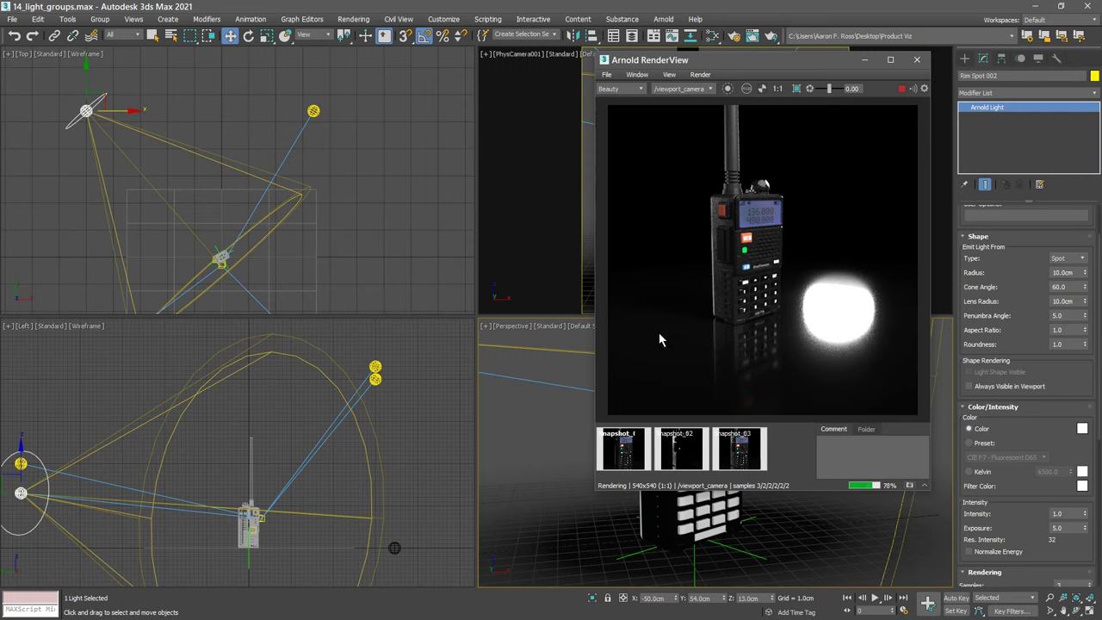
left_click(632, 36)
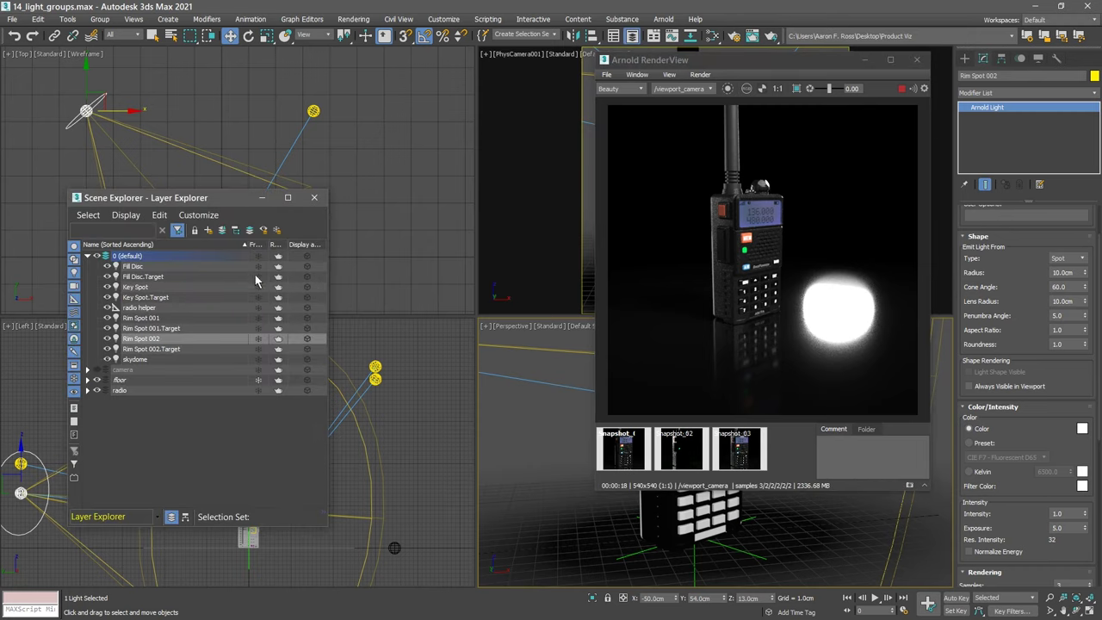
Select the floor object from the floor layer in the Layer Explorer.
left_click(88, 380)
left_click(150, 391)
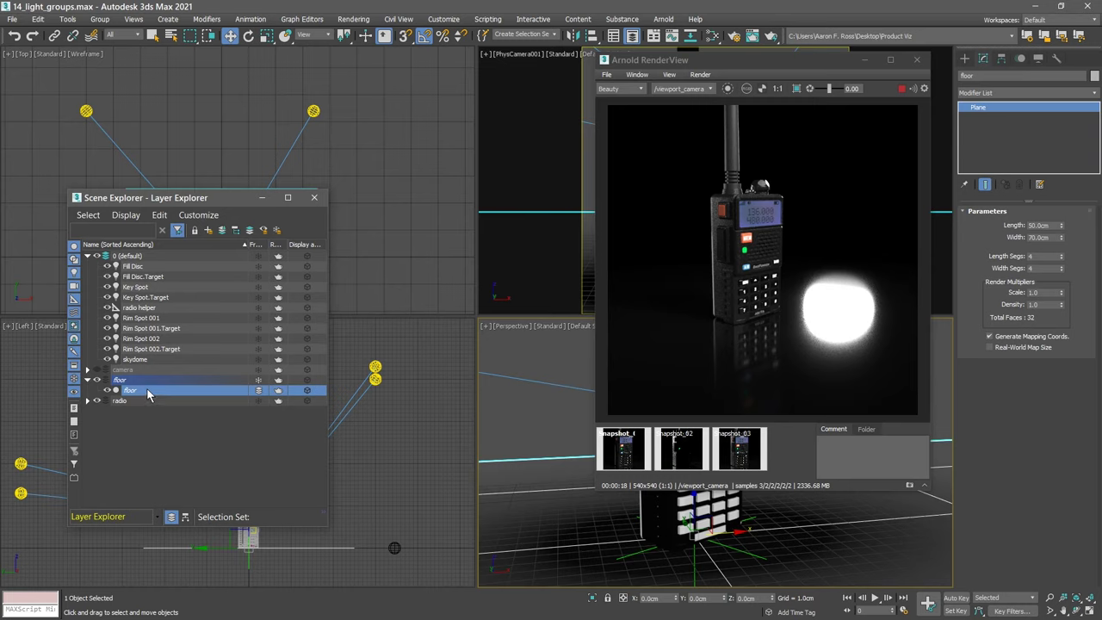
left_click(314, 197)
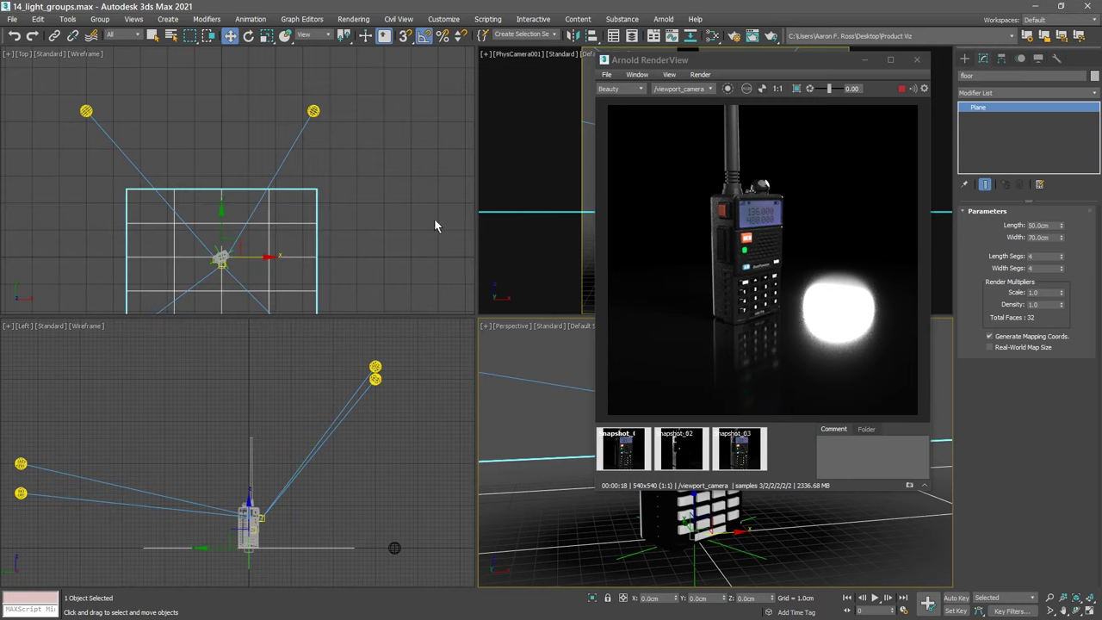
Add an Arnold Properties modifier to the floor and show its Light Group settings.
left_click(1093, 93)
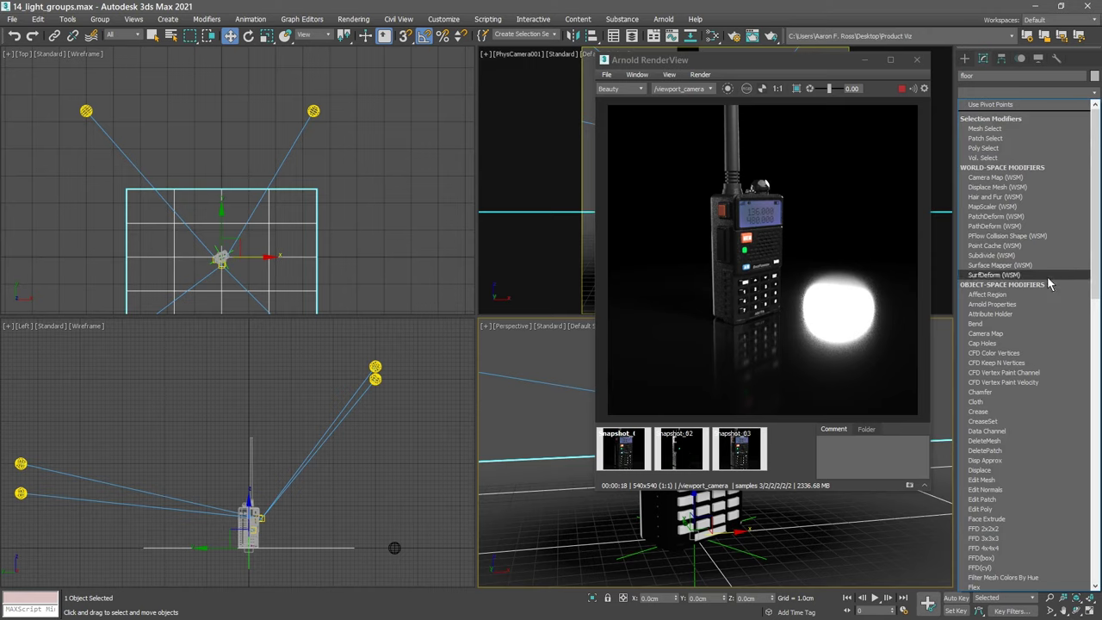
left_click(1041, 304)
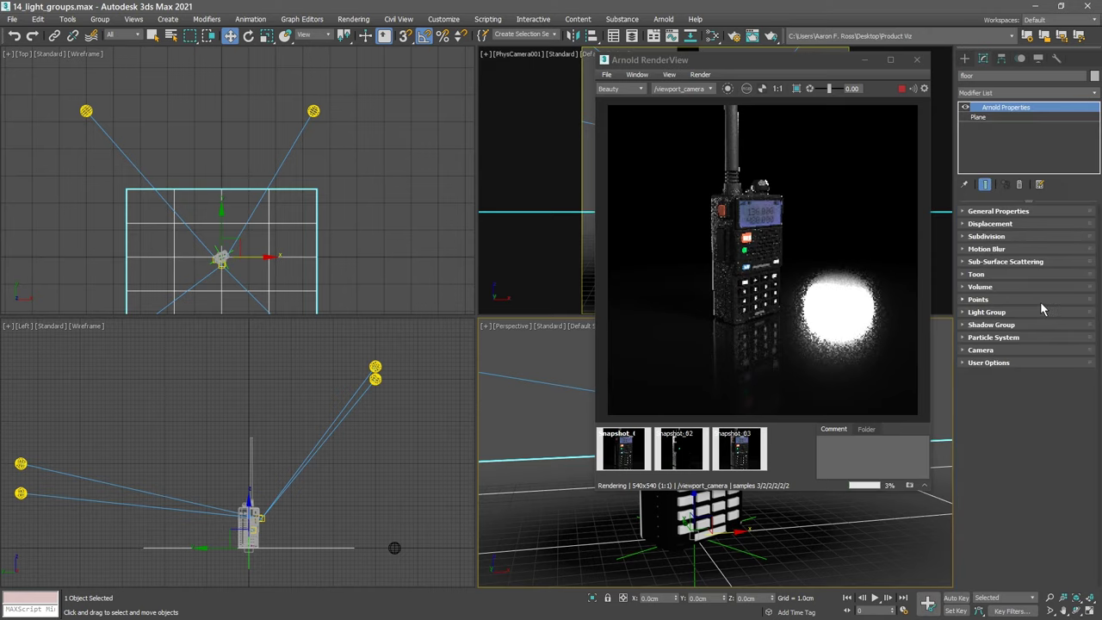
left_click(996, 312)
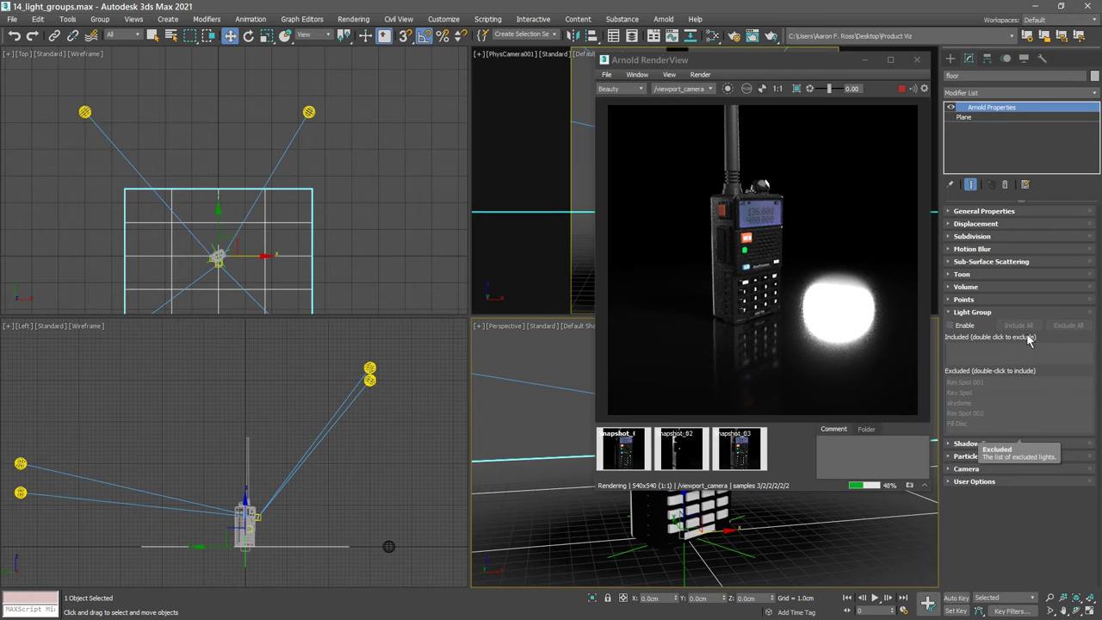
Enable the floor's Arnold light group so every scene light is excluded.
left_click(950, 327)
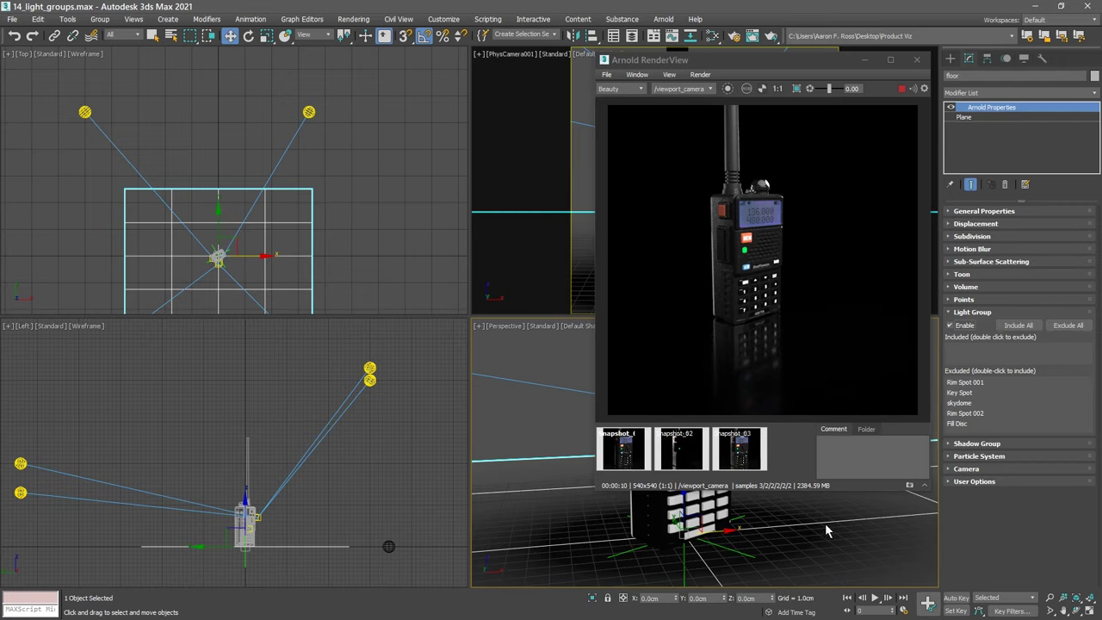
middle_click_drag(813, 547, 771, 548, "alt")
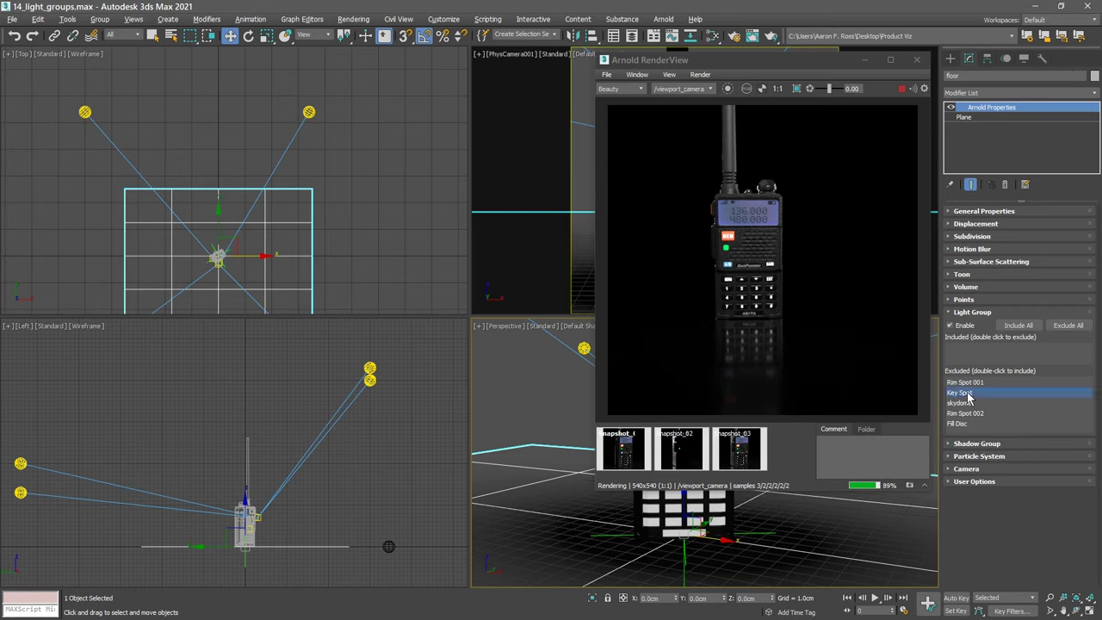
Move Key Spot and skydome from Excluded to Included in the floor's light group.
double_click(968, 393)
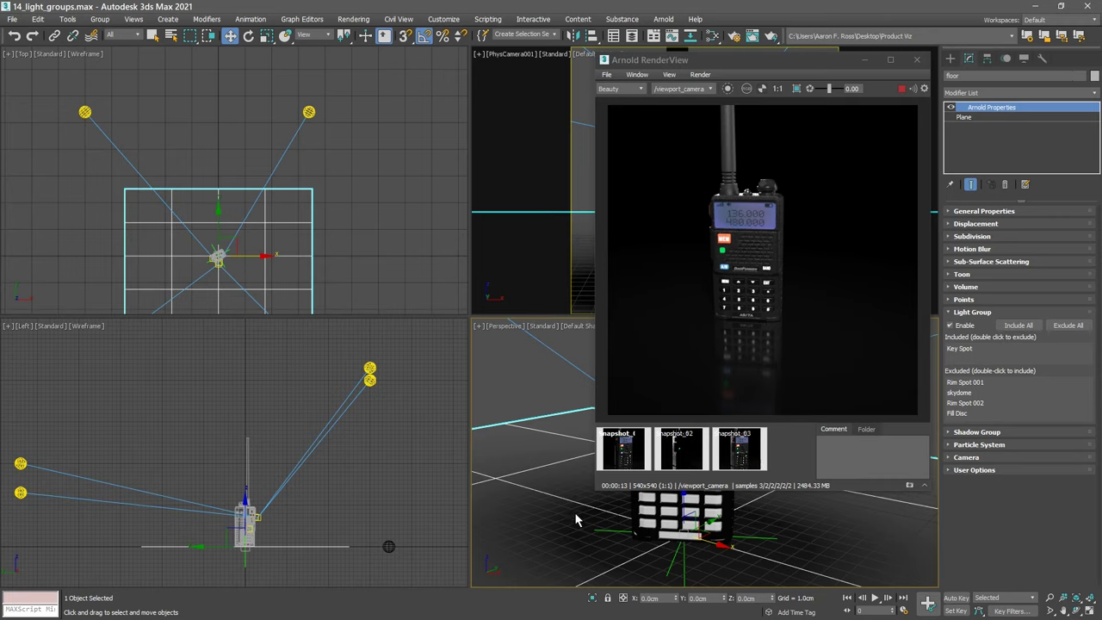
double_click(958, 393)
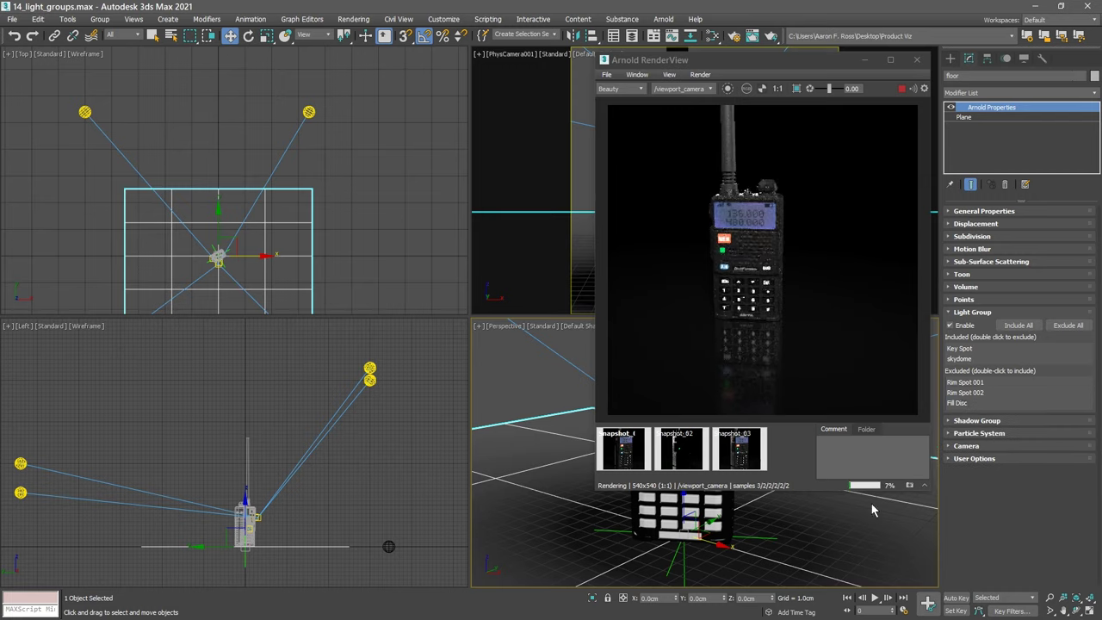